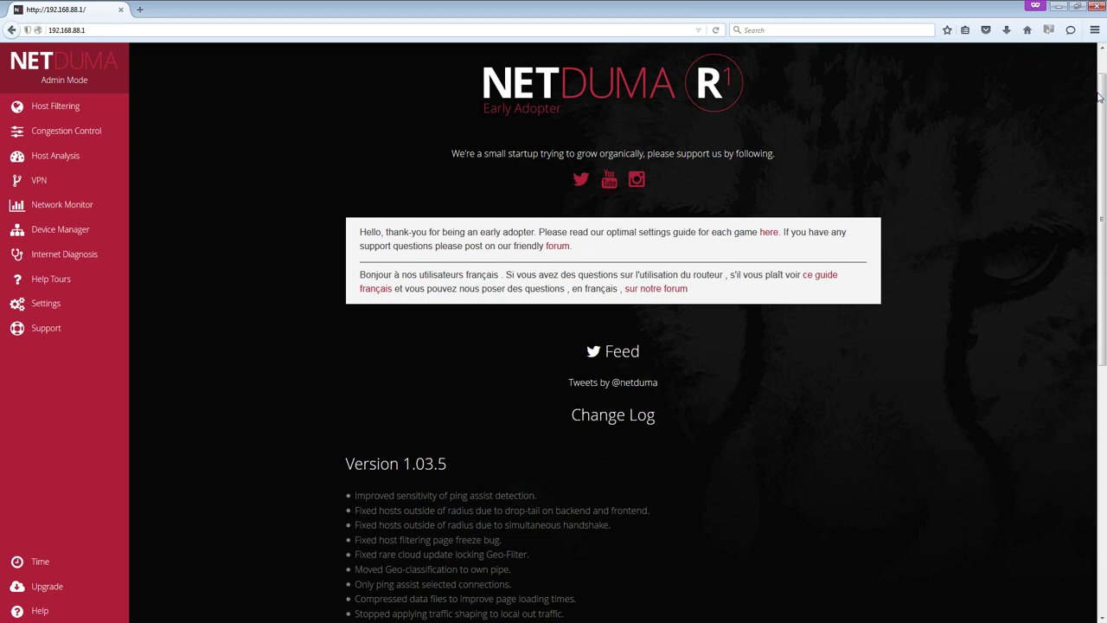
- Scroll down the home page to read the Version 1.03.5 change log
{"action": "left_click_drag", "start_coordinate": [1100, 97], "coordinate": [1097, 301]}
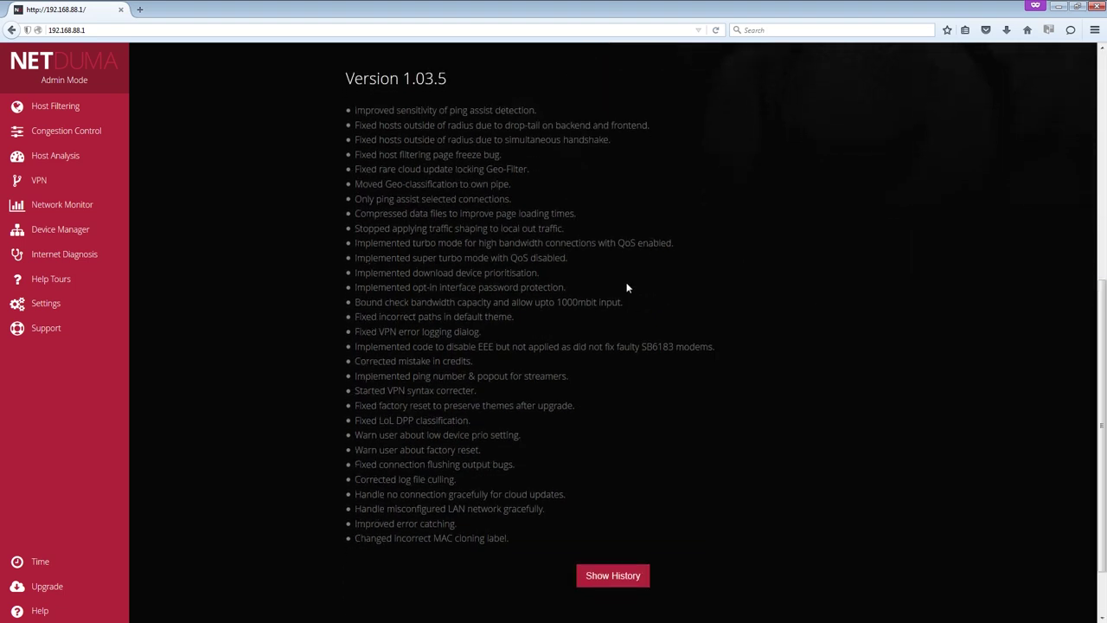
- On the Host Filtering page, set the first filter slot to Xbox One on Xbox live
{"action": "left_click", "coordinate": [55, 106]}
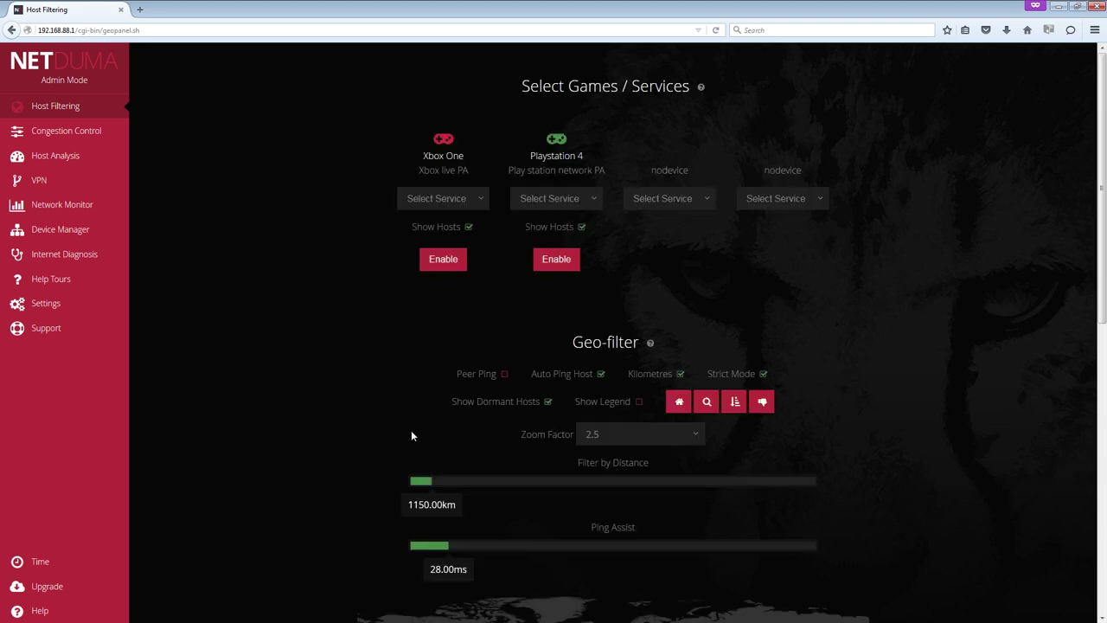
{"action": "left_click", "coordinate": [475, 199]}
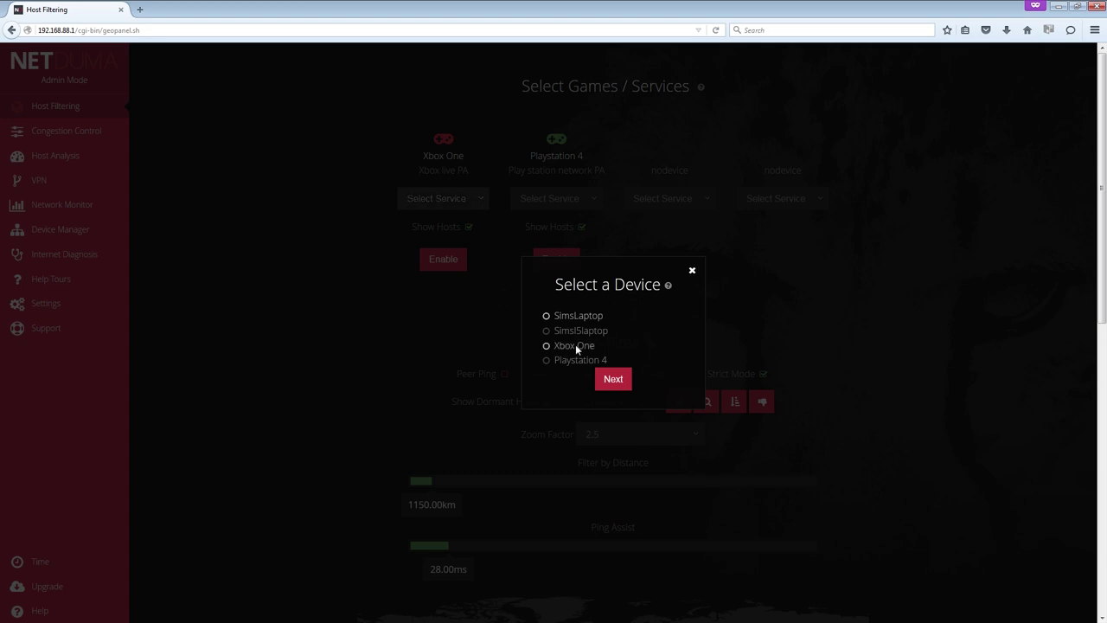
{"action": "left_click", "coordinate": [614, 382]}
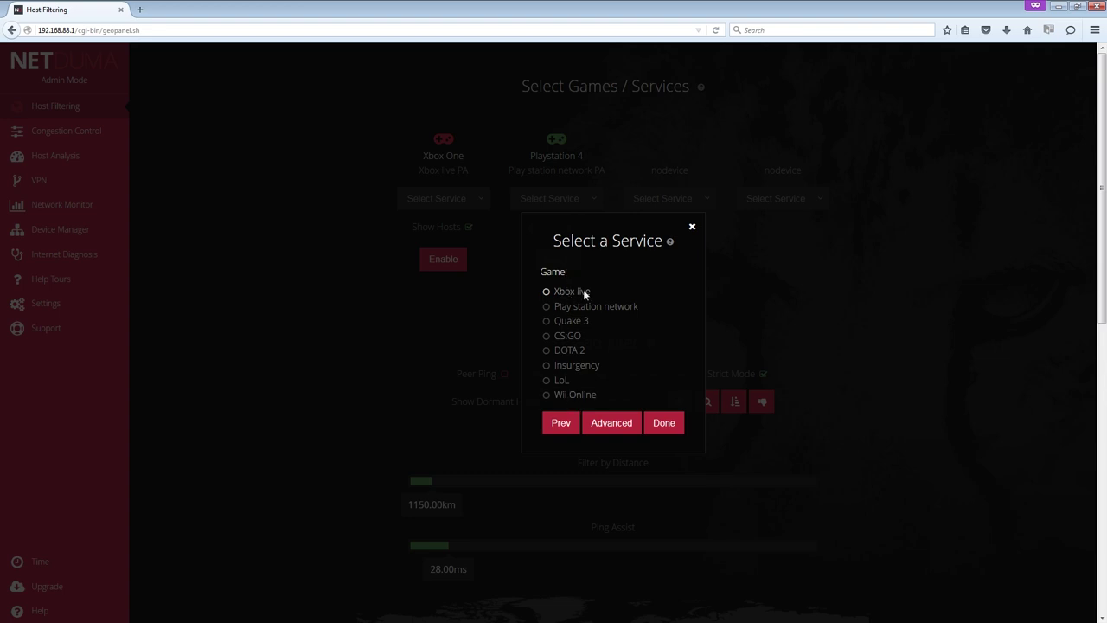
{"action": "left_click", "coordinate": [673, 433]}
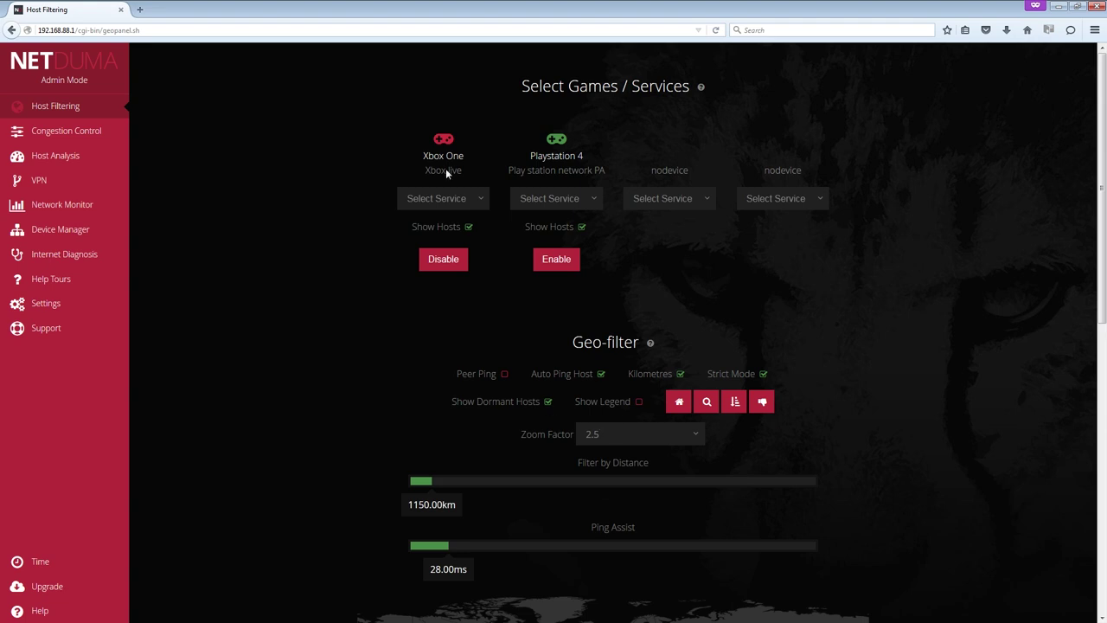
{"action": "left_click", "coordinate": [559, 264]}
- Set the second filter slot to Playstation 4 on Play station network
{"action": "left_click", "coordinate": [559, 223]}
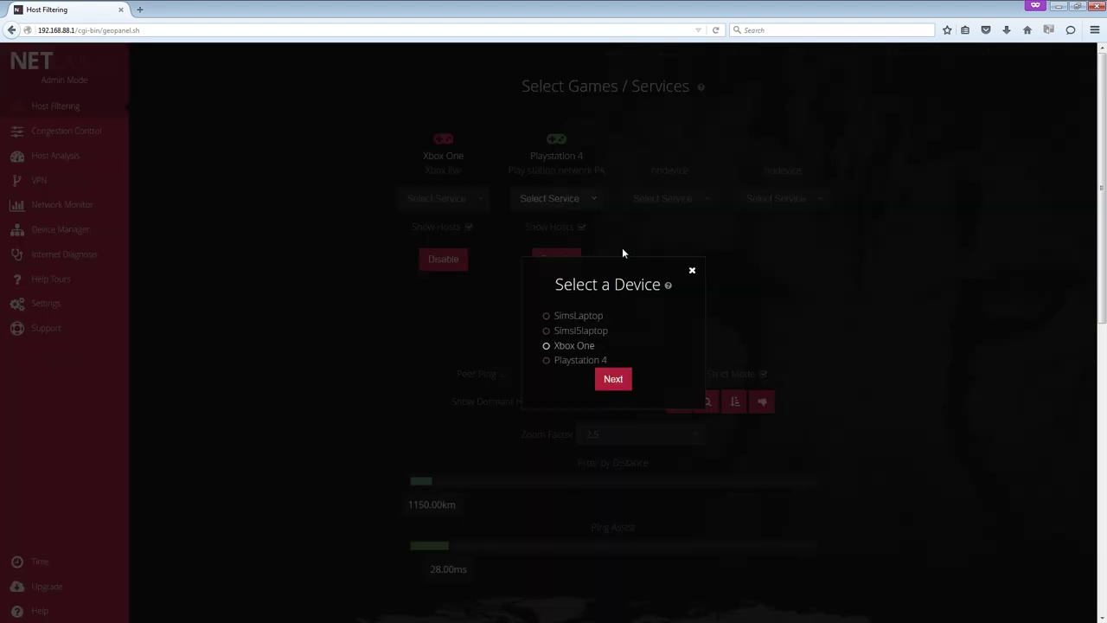
{"action": "left_click", "coordinate": [594, 361]}
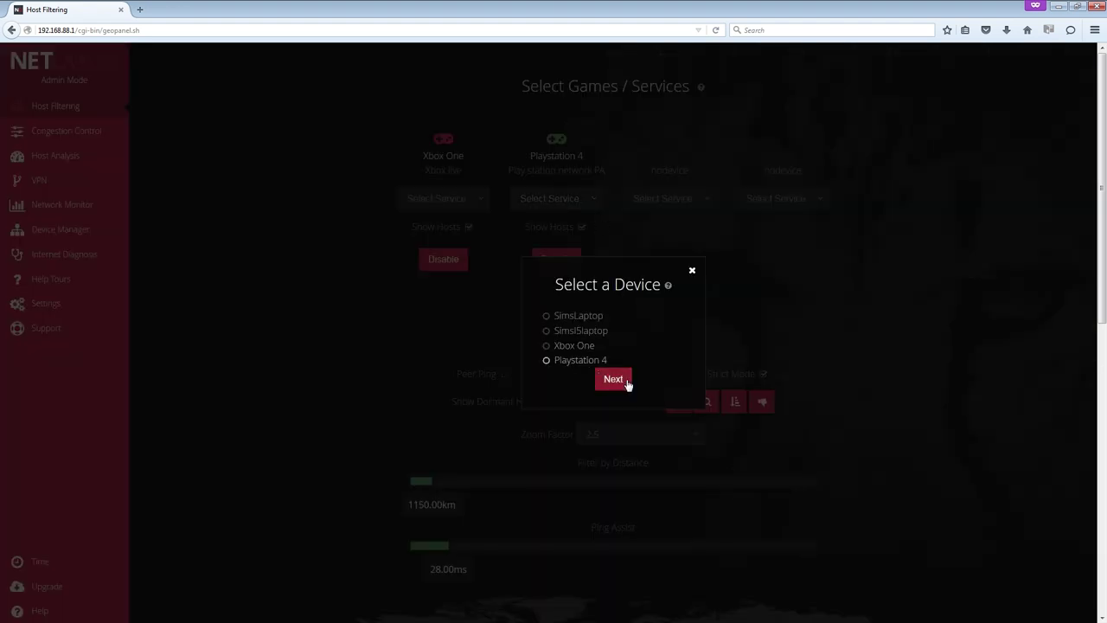
{"action": "left_click", "coordinate": [619, 382]}
{"action": "left_click", "coordinate": [603, 305]}
{"action": "left_click", "coordinate": [668, 423]}
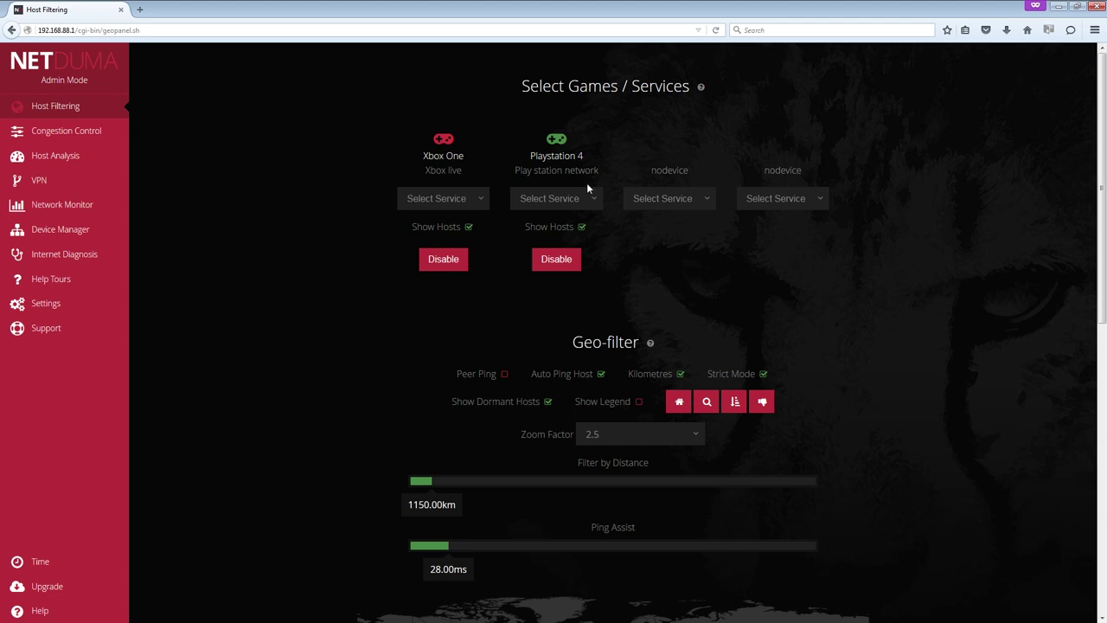
{"action": "left_click_drag", "start_coordinate": [1103, 112], "coordinate": [1103, 116]}
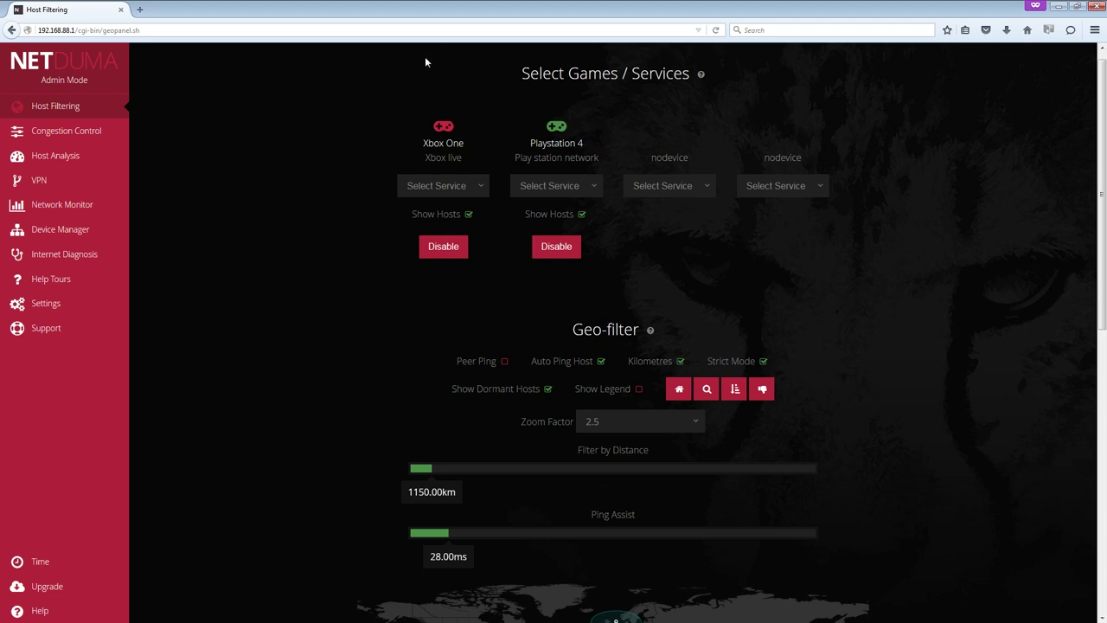
- On Congestion Control, reset Device Prioritisation so each of the four devices gets 25
{"action": "left_click", "coordinate": [63, 129]}
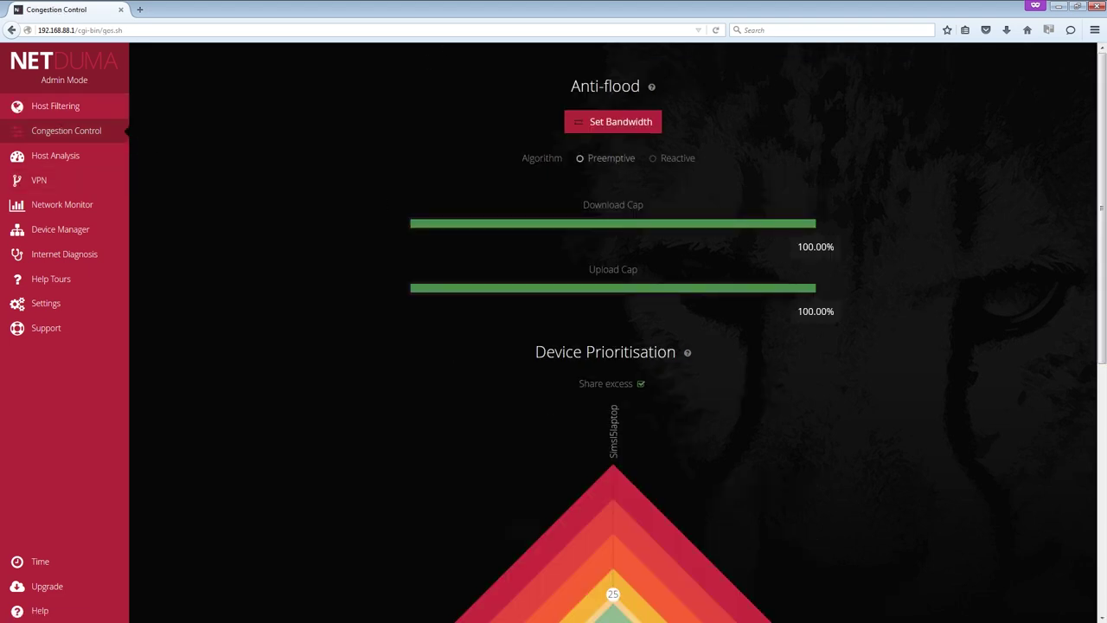
{"action": "scroll", "coordinate": [1078, 293], "scroll_direction": "down", "scroll_amount": 3}
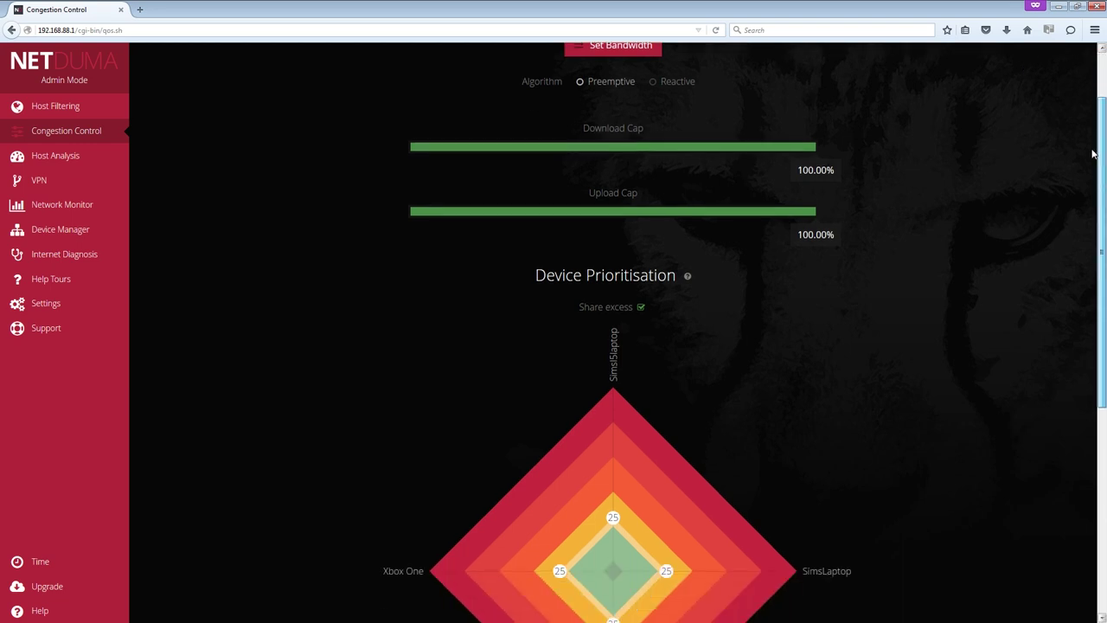
{"action": "scroll", "coordinate": [1075, 307], "scroll_direction": "down", "scroll_amount": 1}
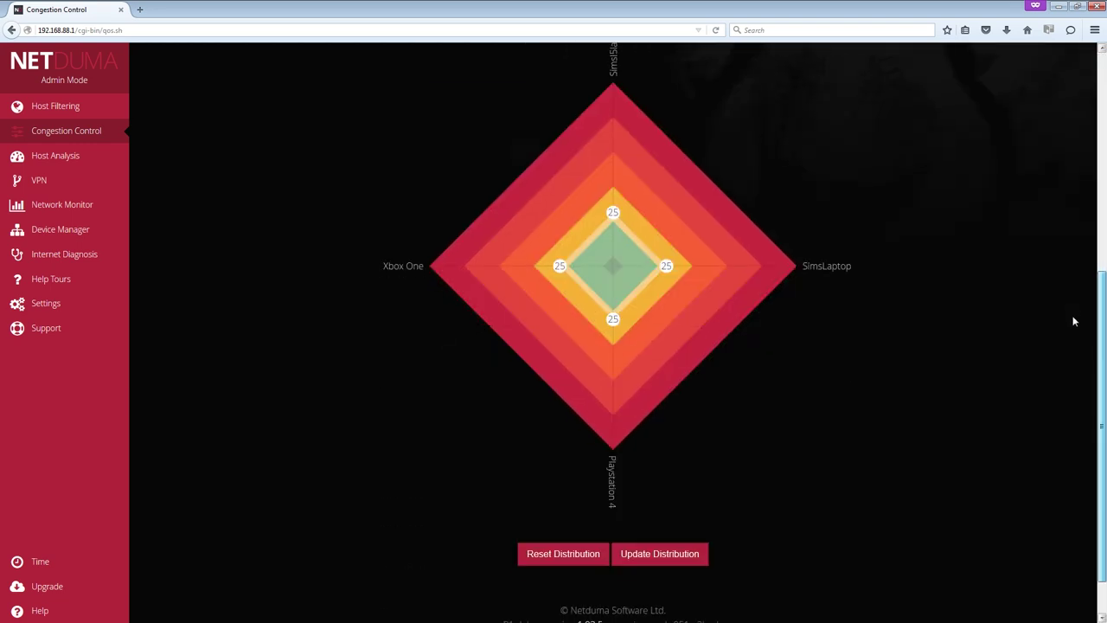
{"action": "scroll", "coordinate": [1074, 321], "scroll_direction": "down", "scroll_amount": 1}
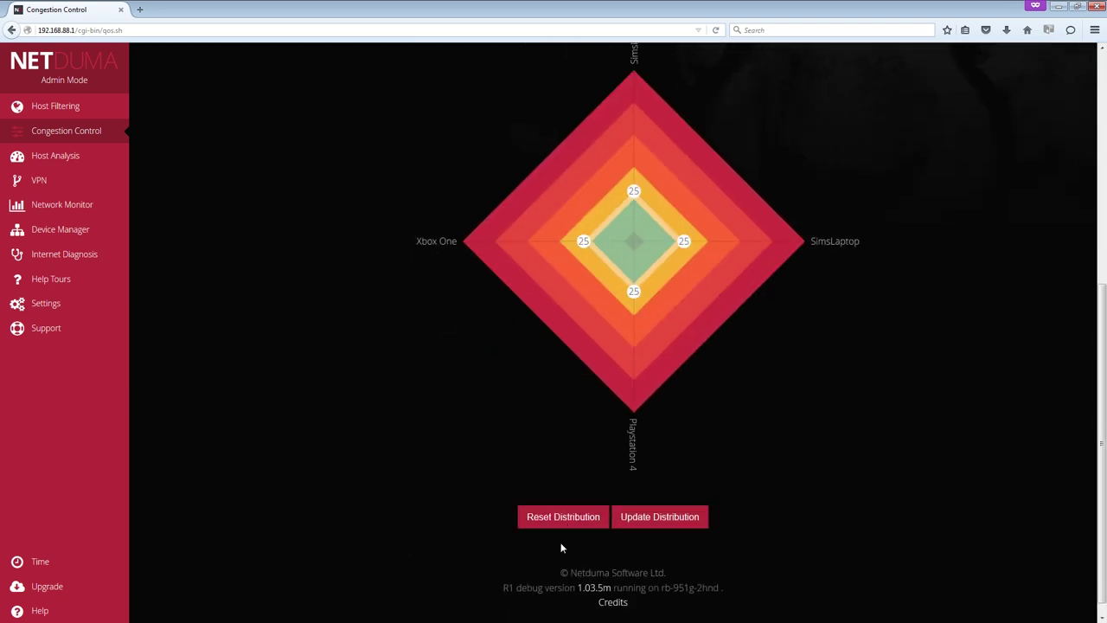
{"action": "left_click", "coordinate": [527, 519]}
- Review the Miscellaneous settings, then return to Host Filtering (Geo-filter 1150 km, Ping Assist 28 ms)
{"action": "mouse_move", "coordinate": [52, 305]}
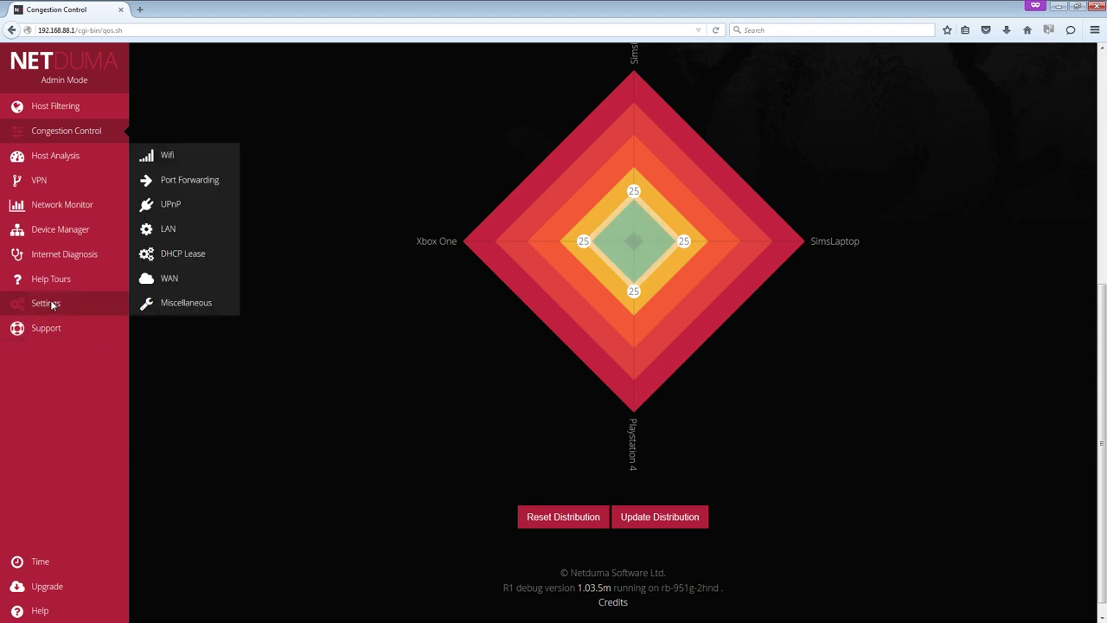
{"action": "left_click", "coordinate": [200, 303]}
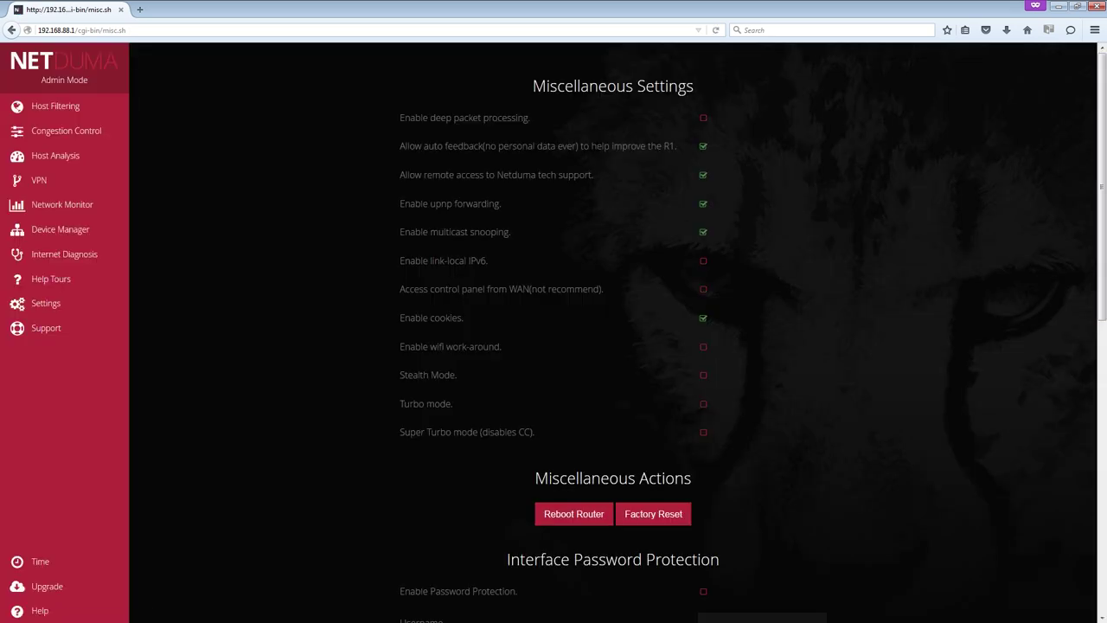
{"action": "scroll", "coordinate": [1088, 246], "scroll_direction": "down", "scroll_amount": 5}
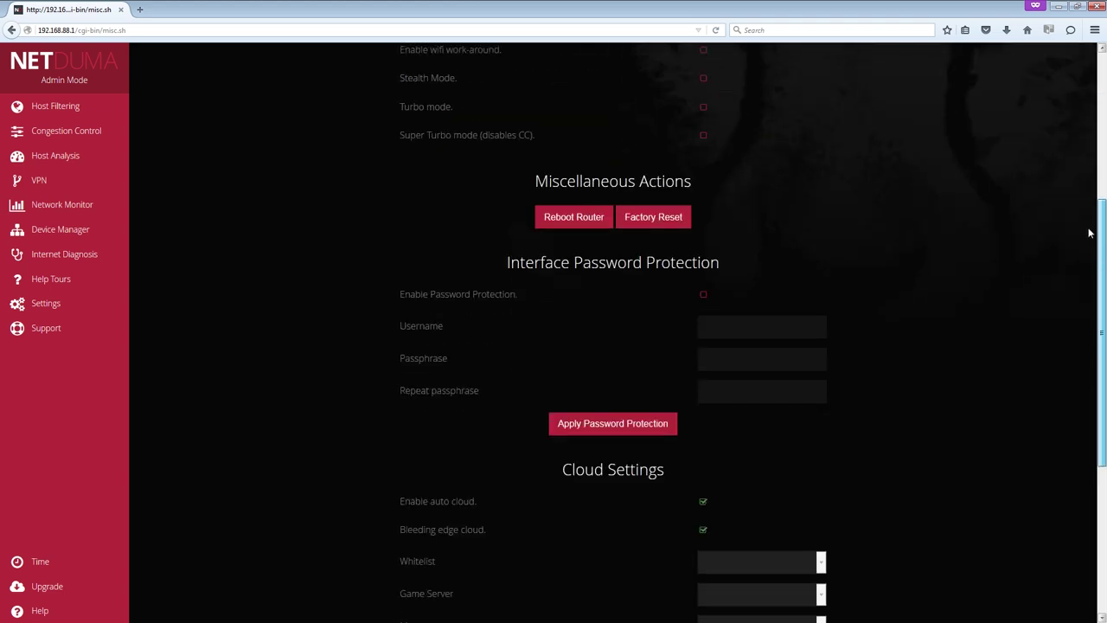
{"action": "scroll", "coordinate": [1081, 321], "scroll_direction": "down", "scroll_amount": 10}
{"action": "left_click_drag", "start_coordinate": [1098, 433], "coordinate": [1101, 325]}
{"action": "scroll", "coordinate": [1101, 325], "scroll_direction": "up", "scroll_amount": 1}
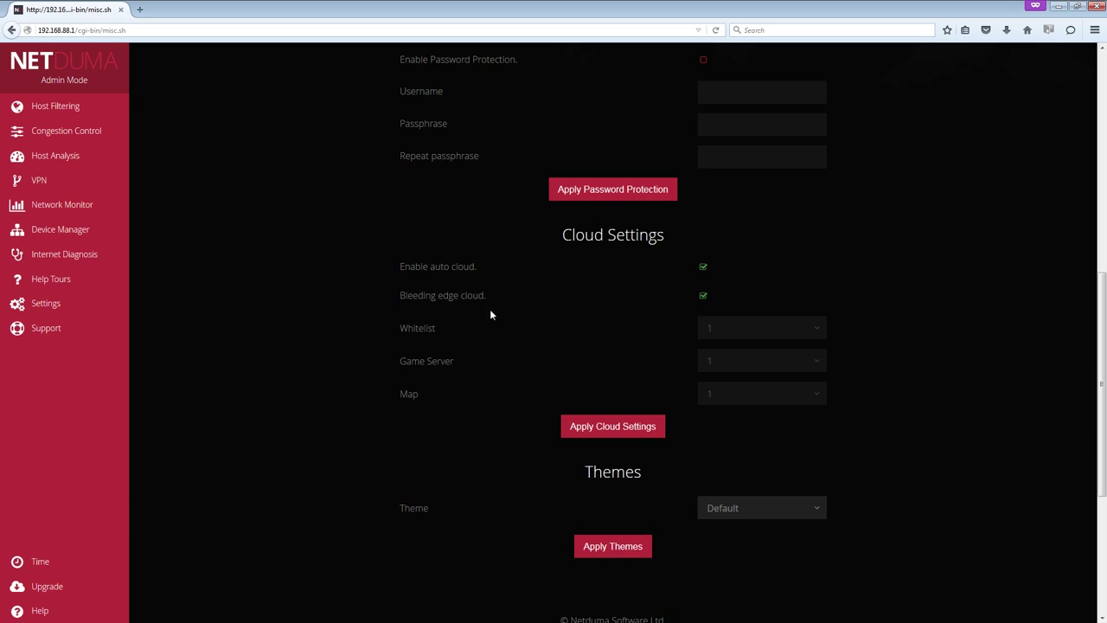
{"action": "left_click", "coordinate": [55, 107]}
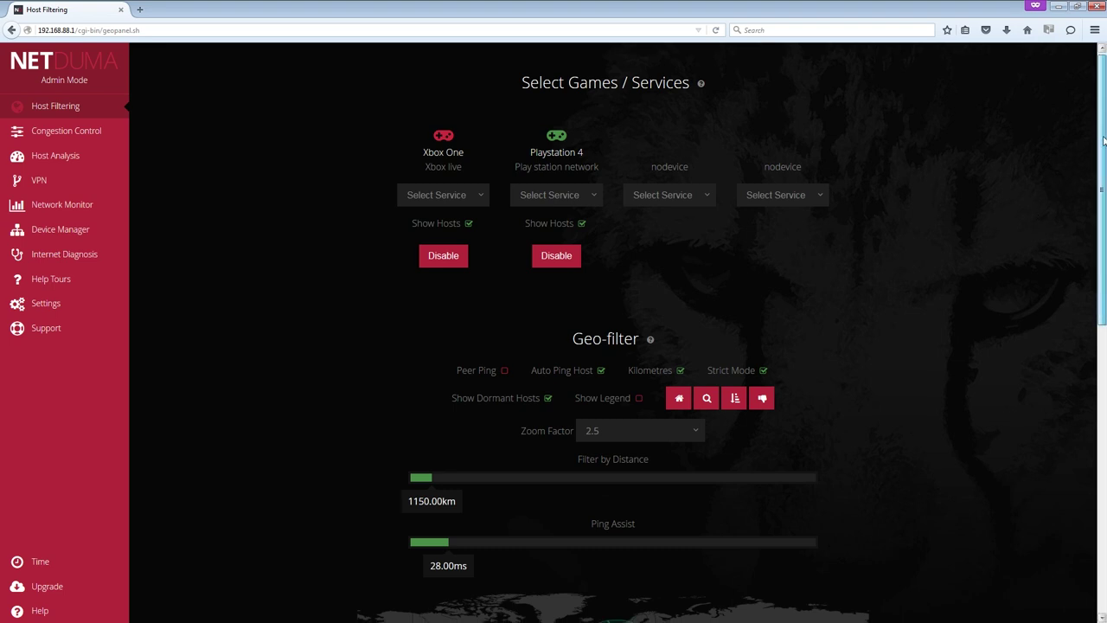
{"action": "scroll", "coordinate": [1089, 166], "scroll_direction": "down", "scroll_amount": 1}
{"action": "scroll", "coordinate": [1086, 192], "scroll_direction": "down", "scroll_amount": 1}
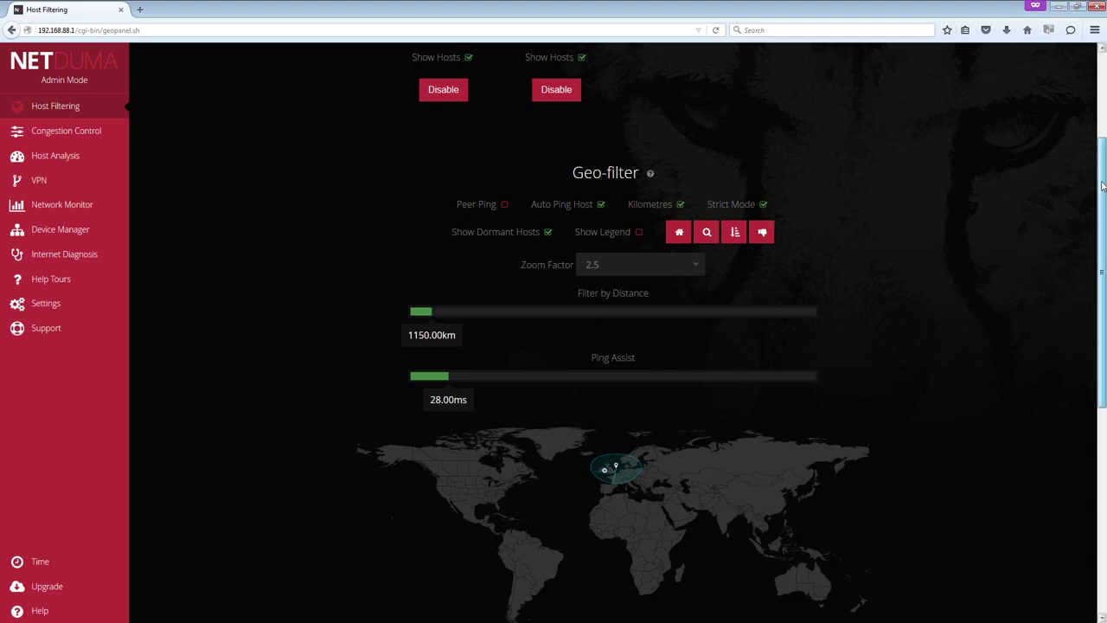
{"action": "scroll", "coordinate": [1092, 183], "scroll_direction": "up", "scroll_amount": 3}
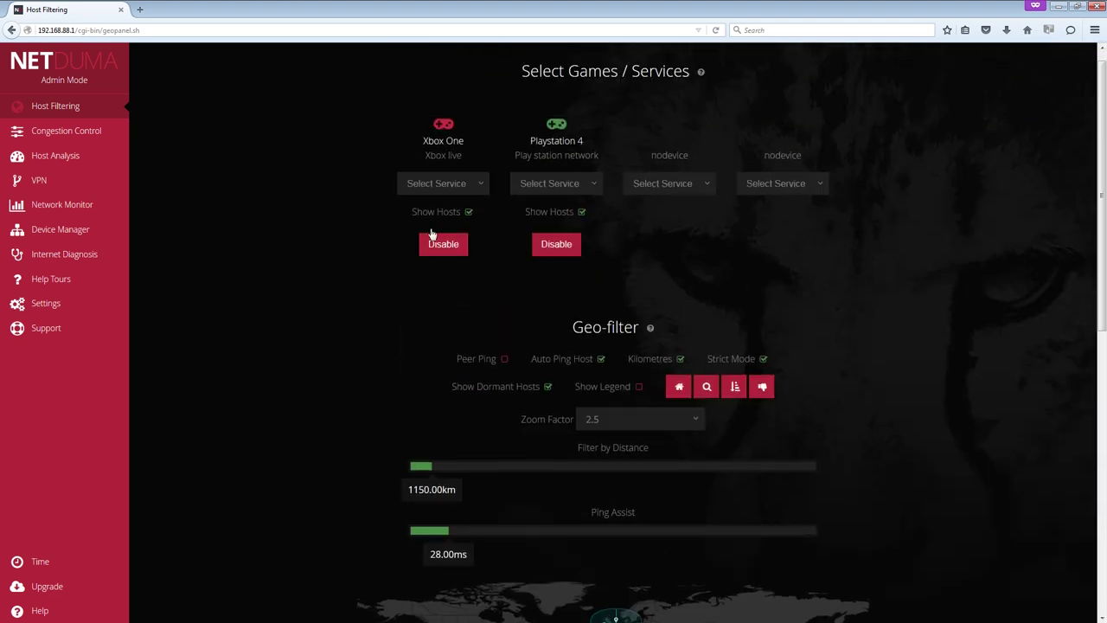
- Open Congestion Control and bring the Device Prioritisation chart into view, still 25 per device
{"action": "left_click", "coordinate": [73, 134]}
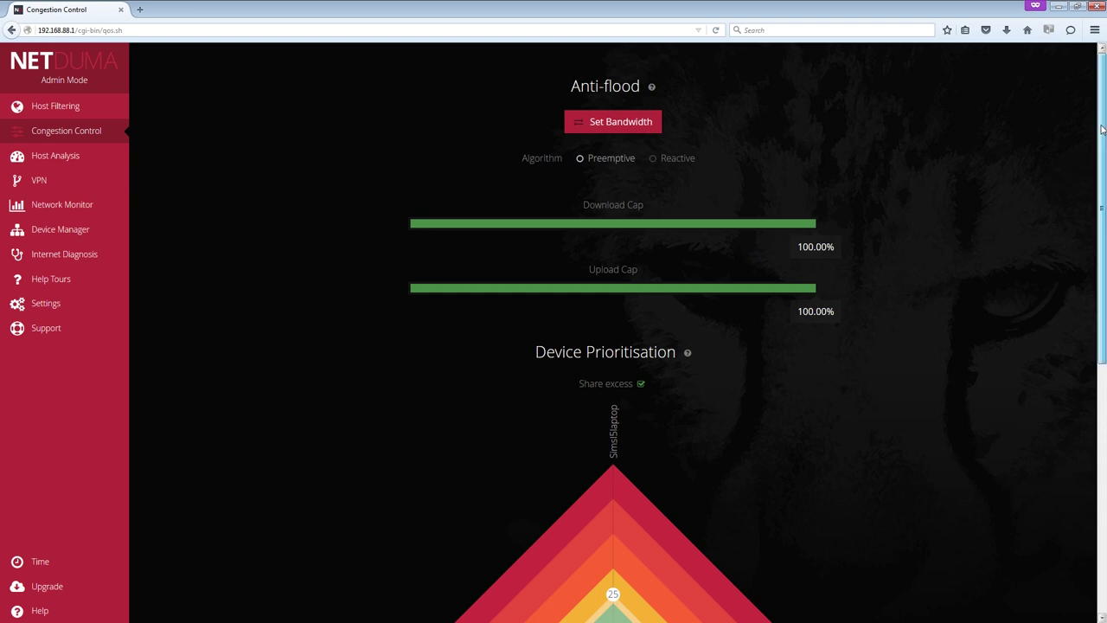
{"action": "left_click_drag", "start_coordinate": [1103, 129], "coordinate": [1099, 307]}
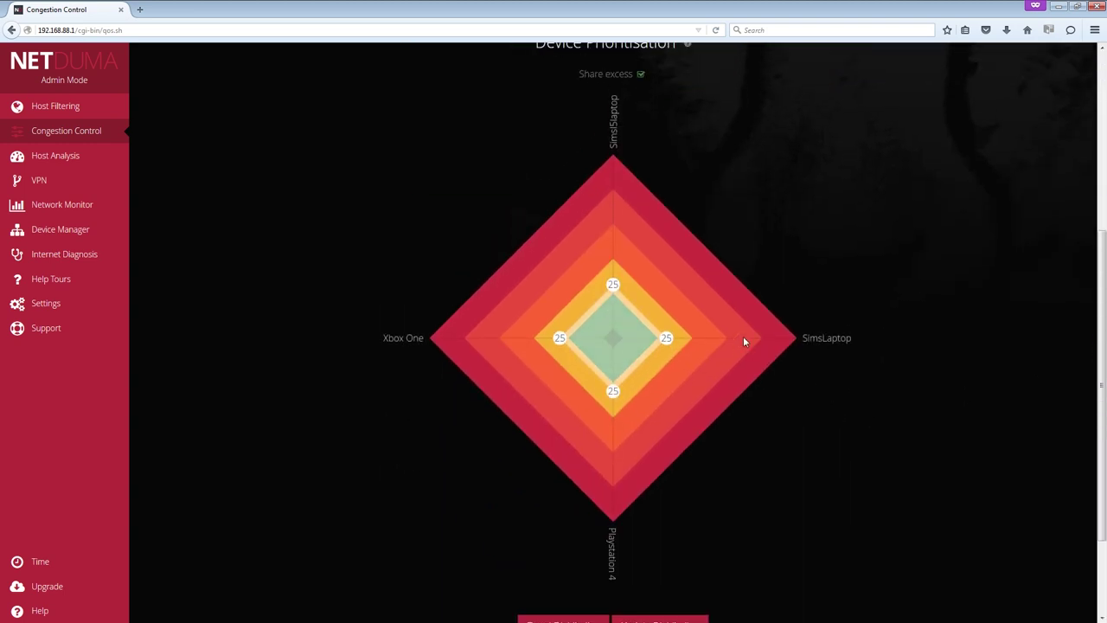
{"action": "scroll", "coordinate": [744, 340], "scroll_direction": "up", "scroll_amount": 2}
{"action": "scroll", "coordinate": [743, 337], "scroll_direction": "down", "scroll_amount": 3}
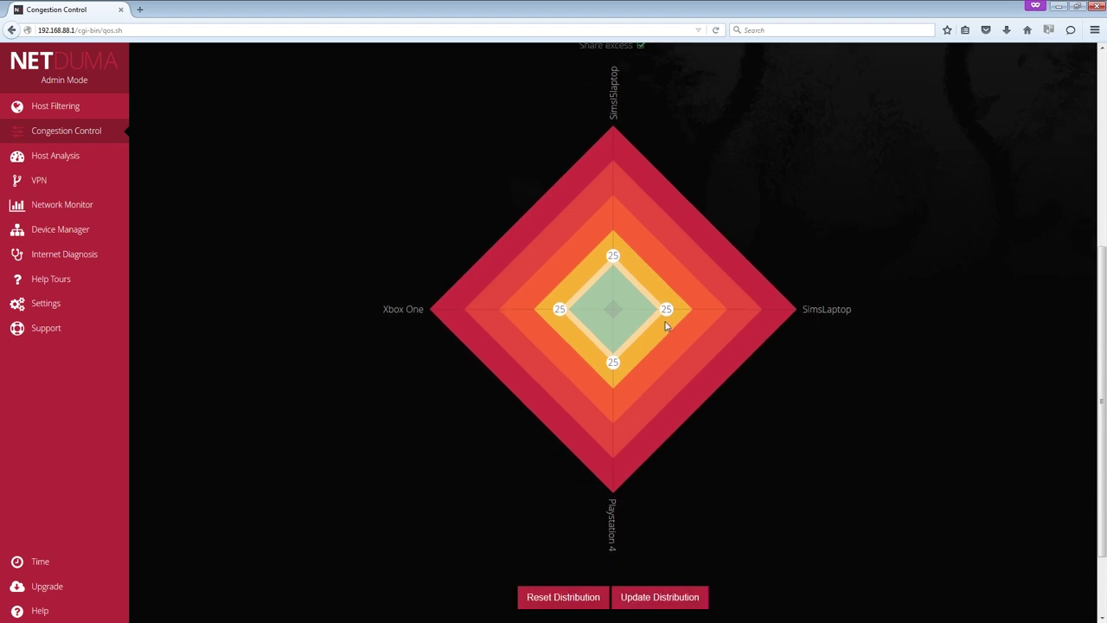
- Drag the Device Prioritisation handles to raise SimsLaptop, Playstation 4 and Xbox One shares
{"action": "mouse_move", "coordinate": [666, 310]}
{"action": "left_mouse_down"}
{"action": "mouse_move", "coordinate": [757, 309]}
{"action": "mouse_move", "coordinate": [638, 306]}
{"action": "mouse_move", "coordinate": [770, 308]}
{"action": "mouse_move", "coordinate": [663, 309]}
{"action": "left_mouse_up"}
{"action": "left_click_drag", "start_coordinate": [613, 363], "coordinate": [614, 450]}
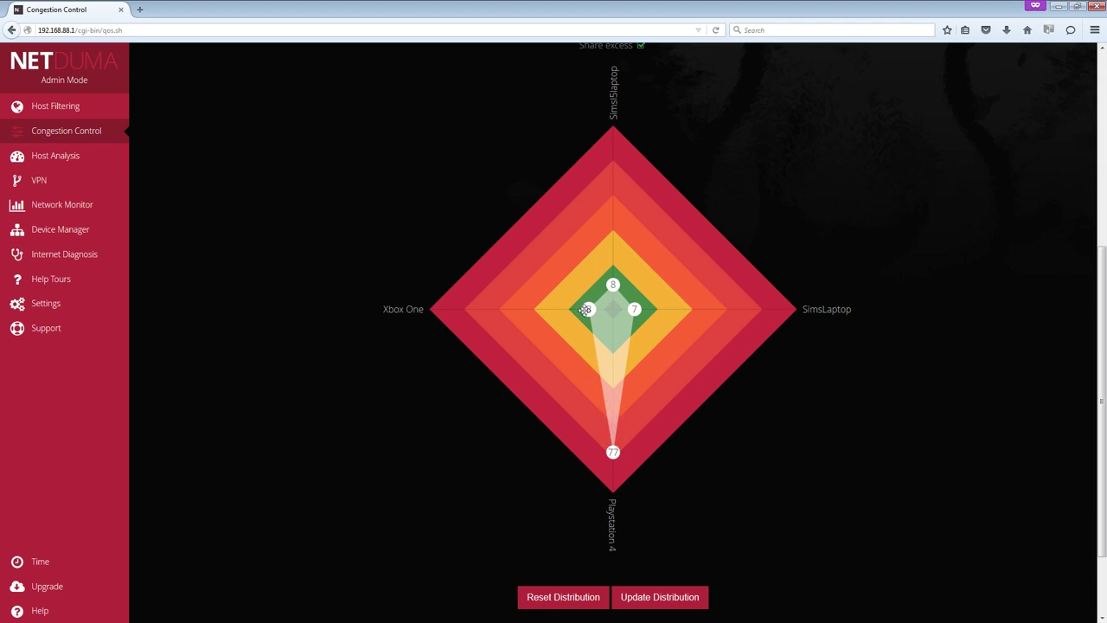
{"action": "left_click_drag", "start_coordinate": [589, 309], "coordinate": [508, 308]}
{"action": "mouse_move", "coordinate": [612, 396]}
{"action": "left_mouse_down"}
{"action": "mouse_move", "coordinate": [611, 424]}
{"action": "mouse_move", "coordinate": [613, 393]}
{"action": "left_mouse_up"}
{"action": "left_click_drag", "start_coordinate": [632, 309], "coordinate": [613, 275]}
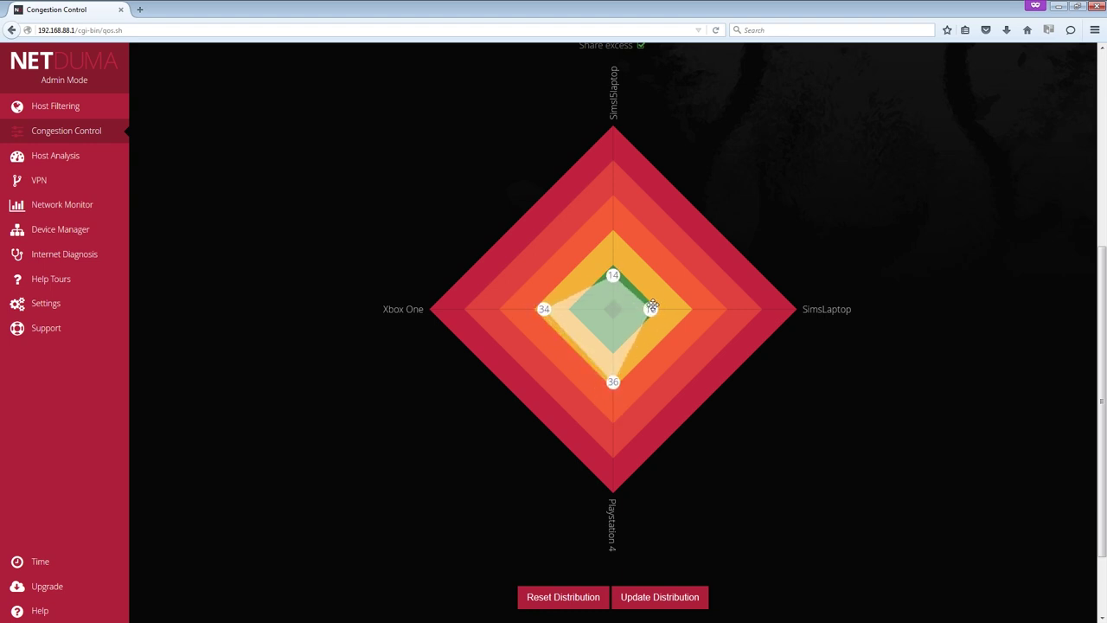
{"action": "scroll", "coordinate": [658, 302], "scroll_direction": "up", "scroll_amount": 4}
{"action": "right_click", "coordinate": [660, 302]}
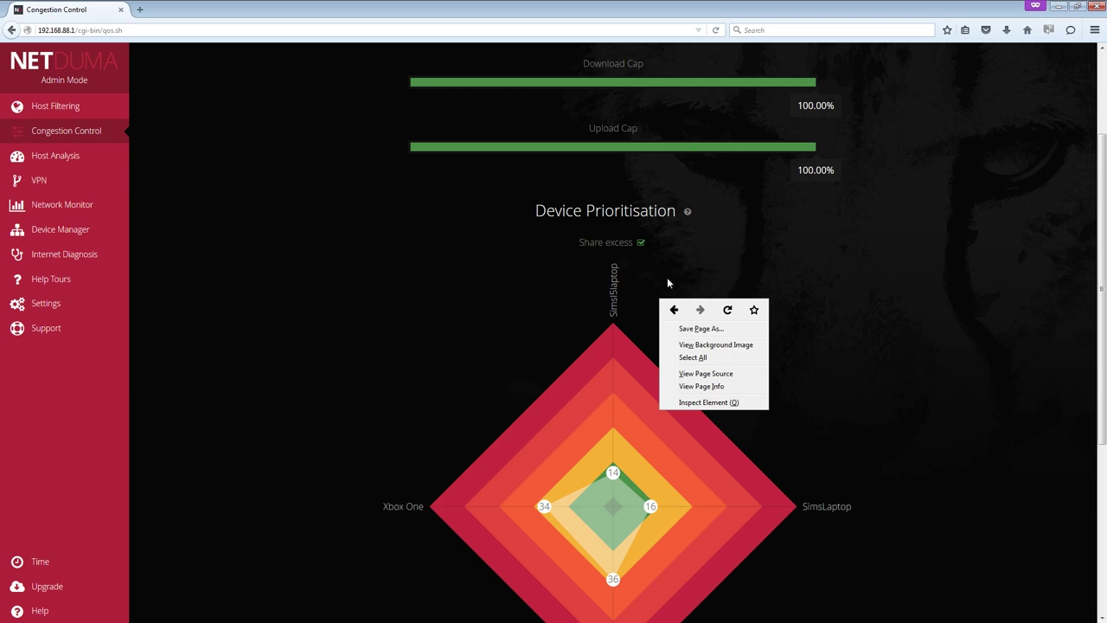
{"action": "left_click", "coordinate": [666, 275]}
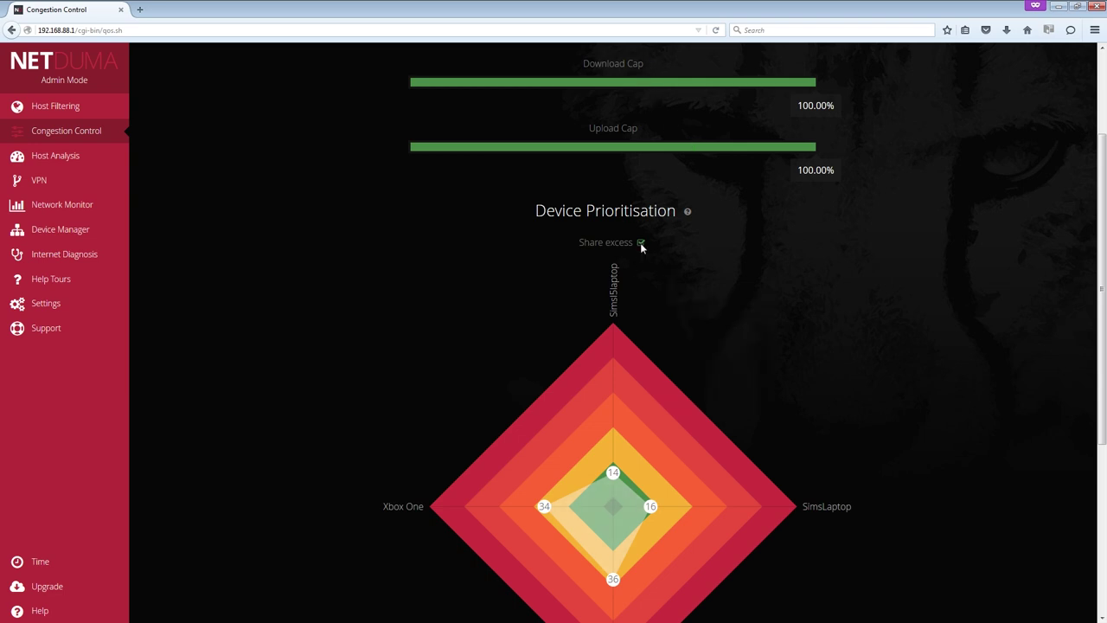
{"action": "scroll", "coordinate": [696, 250], "scroll_direction": "down", "scroll_amount": 4}
{"action": "scroll", "coordinate": [696, 251], "scroll_direction": "up", "scroll_amount": 1}
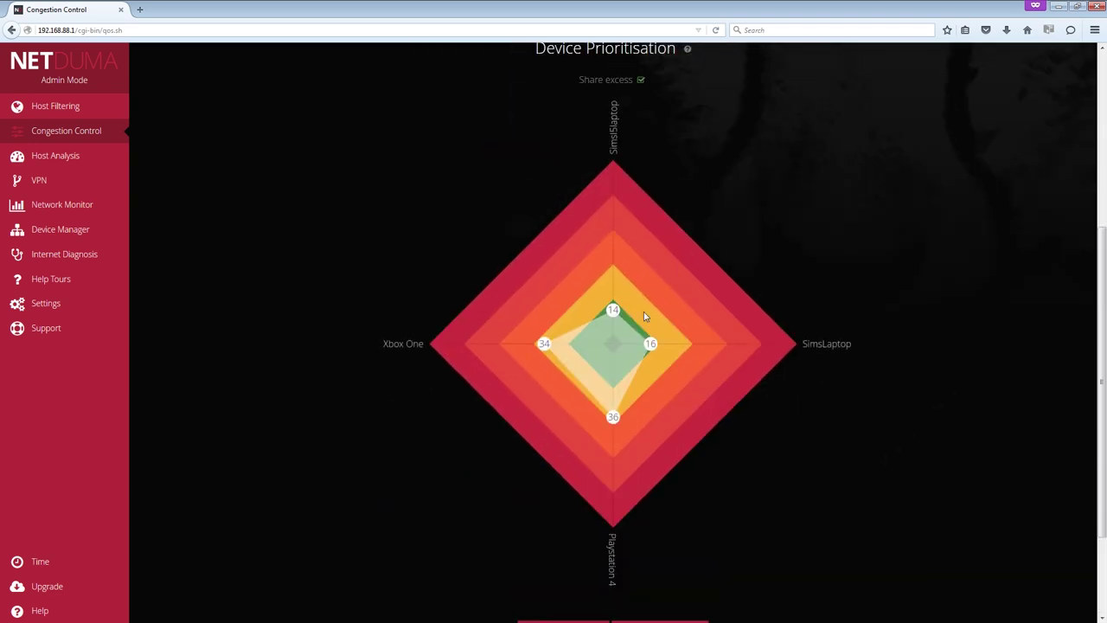
- Drag shares to SimsLaptop 27, Xbox One 27, Playstation 4 51, then Xbox One 100
{"action": "left_click_drag", "start_coordinate": [613, 310], "coordinate": [613, 291]}
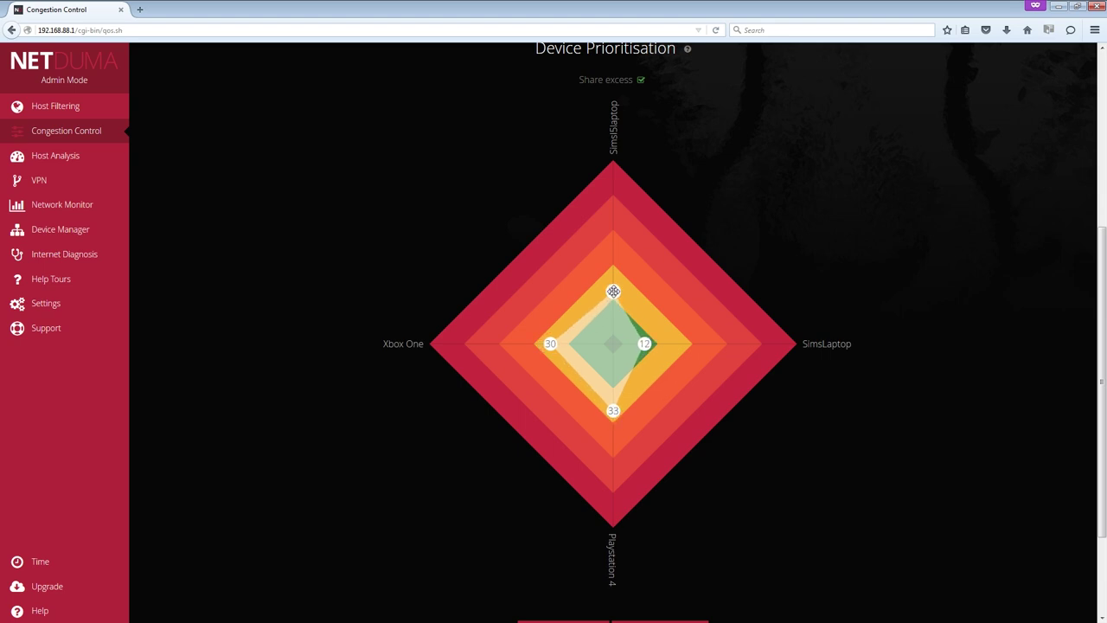
{"action": "left_click_drag", "start_coordinate": [642, 343], "coordinate": [668, 343]}
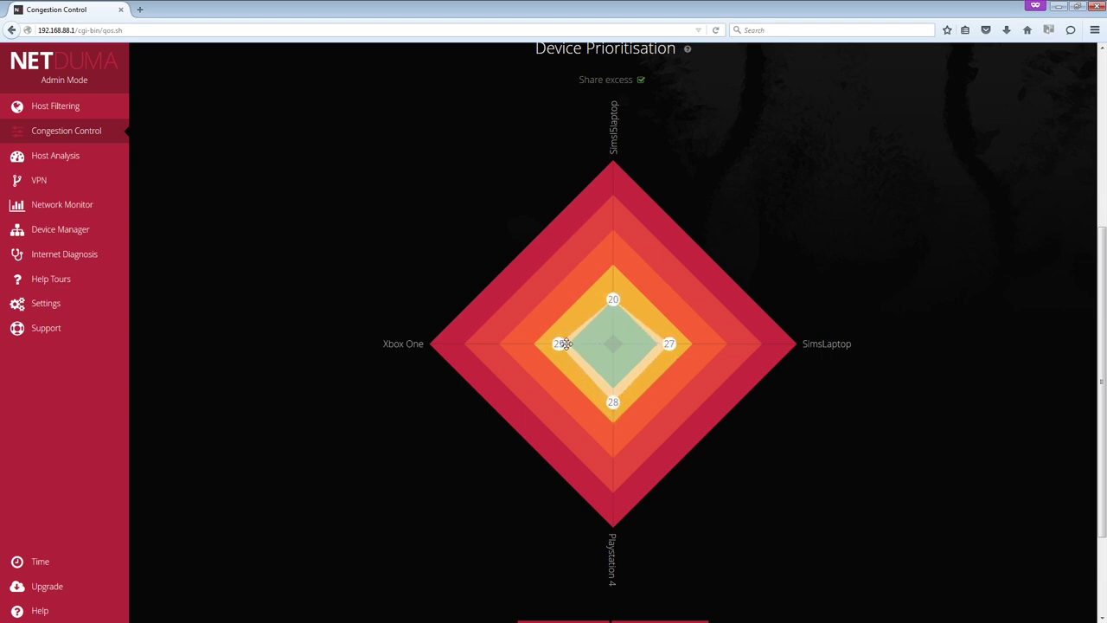
{"action": "left_click_drag", "start_coordinate": [561, 343], "coordinate": [556, 343]}
{"action": "left_click_drag", "start_coordinate": [613, 399], "coordinate": [618, 442]}
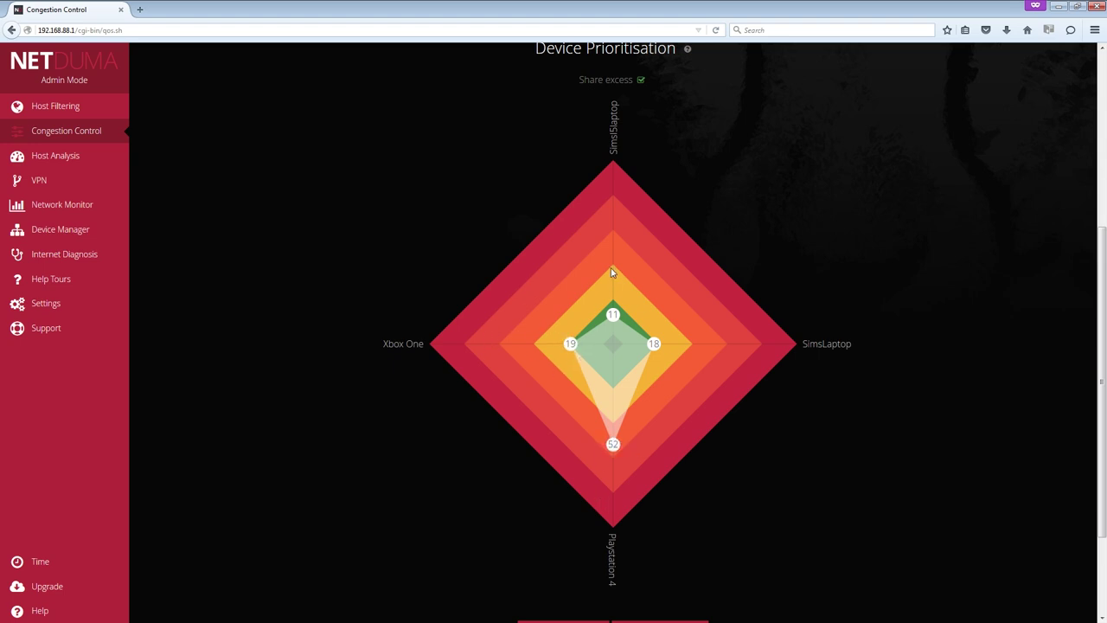
{"action": "left_click_drag", "start_coordinate": [570, 343], "coordinate": [395, 363]}
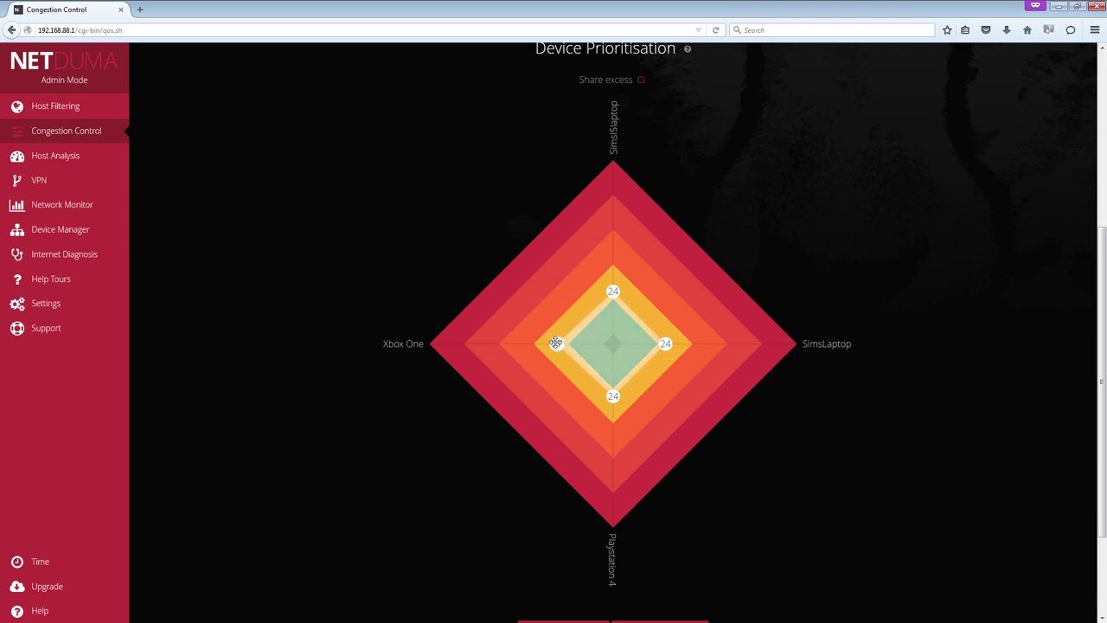
- Apply a distribution of Playstation 4 59, Xbox One 18, laptops 12 and 11, accepting the share-excess warning
{"action": "left_click_drag", "start_coordinate": [558, 342], "coordinate": [570, 341]}
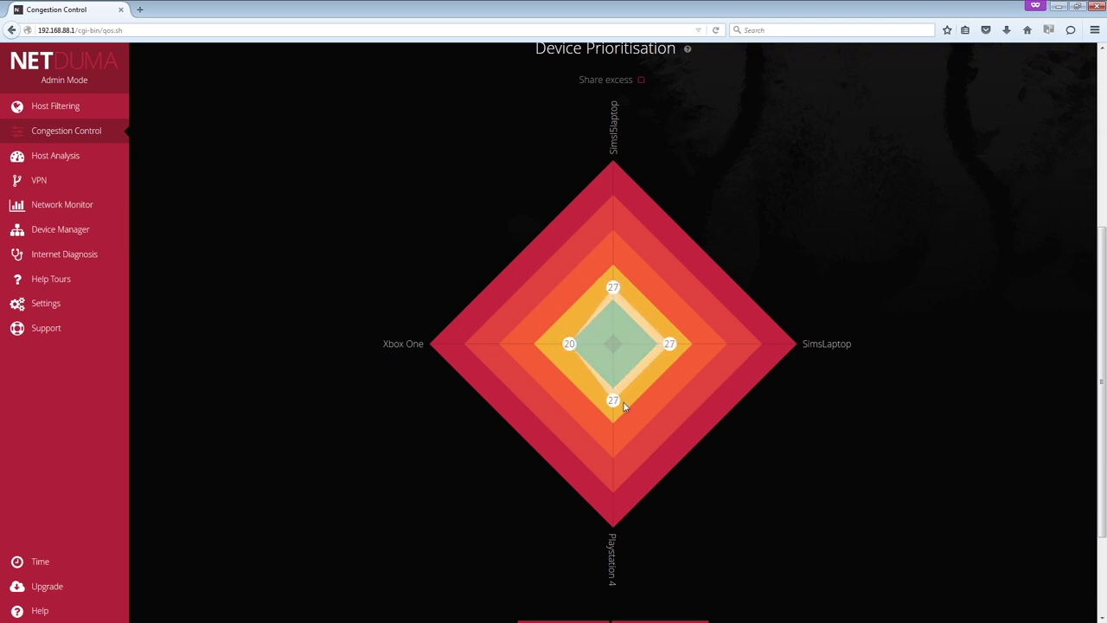
{"action": "left_click_drag", "start_coordinate": [613, 401], "coordinate": [612, 445]}
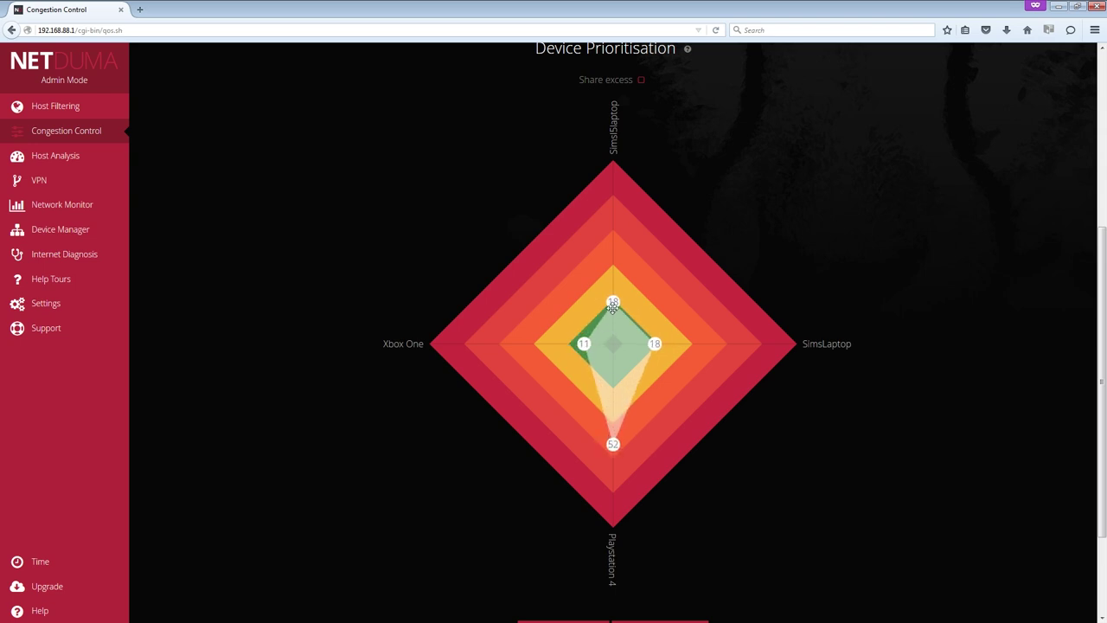
{"action": "left_click_drag", "start_coordinate": [613, 302], "coordinate": [634, 343]}
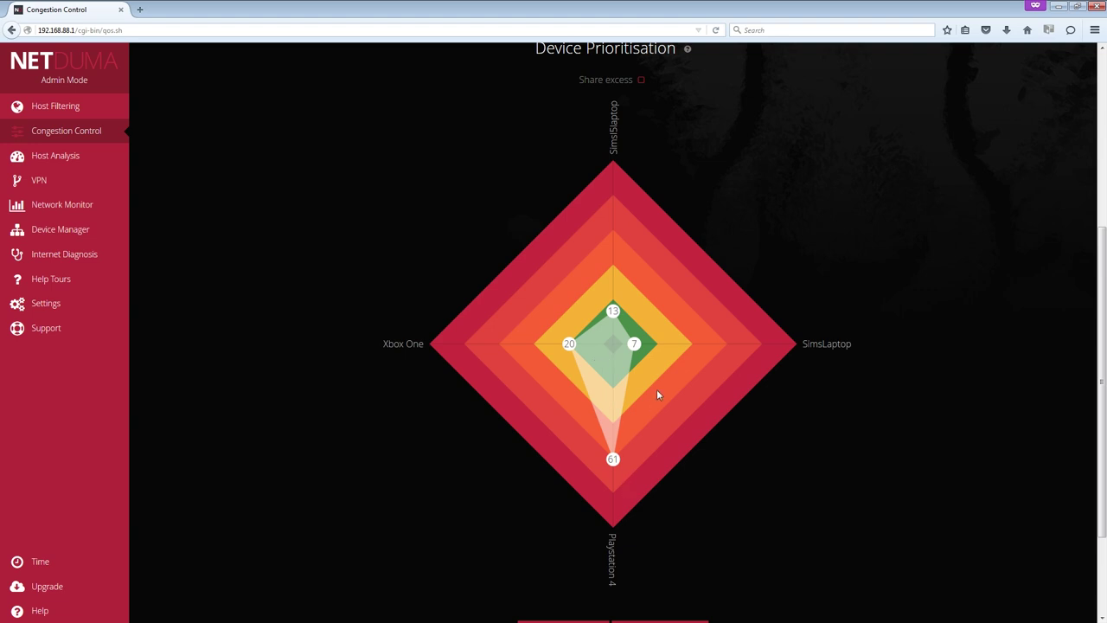
{"action": "scroll", "coordinate": [656, 389], "scroll_direction": "down", "scroll_amount": 3}
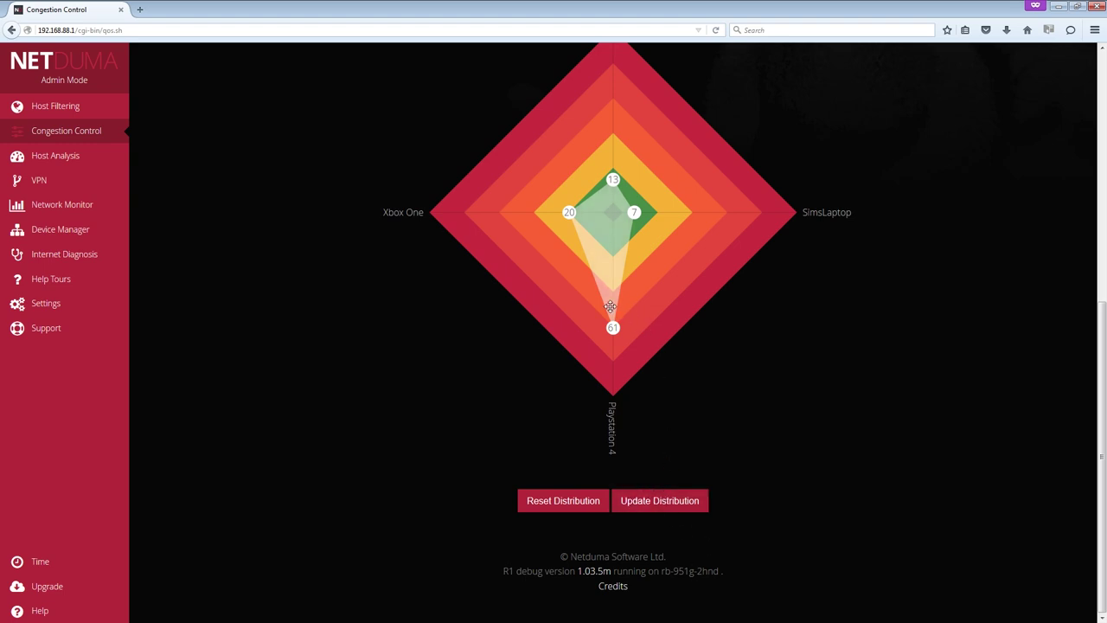
{"action": "left_click_drag", "start_coordinate": [635, 212], "coordinate": [641, 212]}
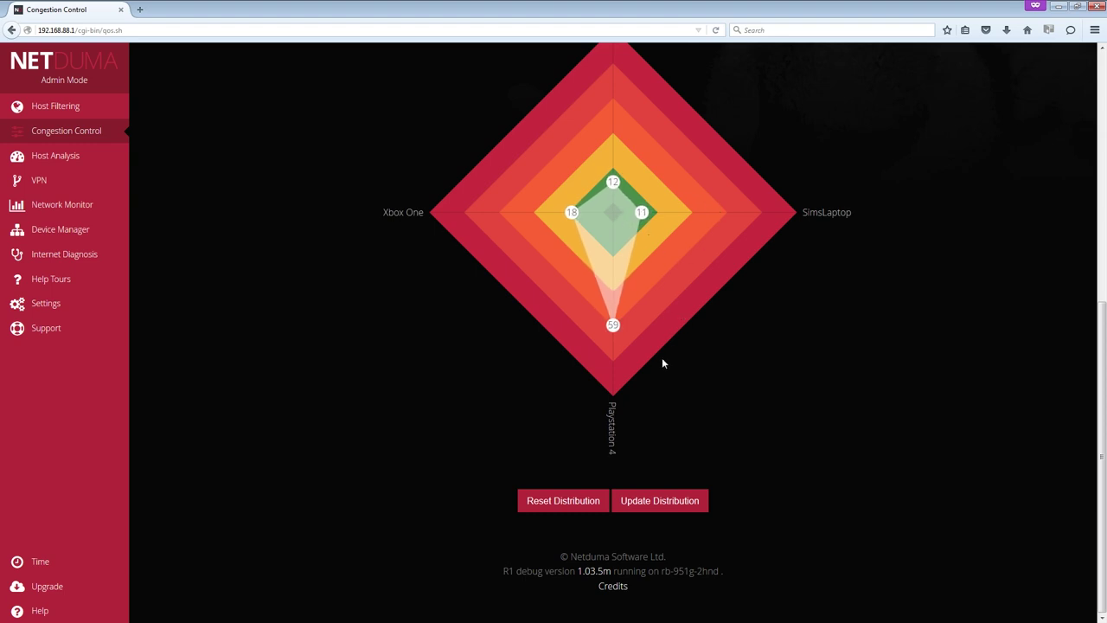
{"action": "left_click", "coordinate": [641, 502]}
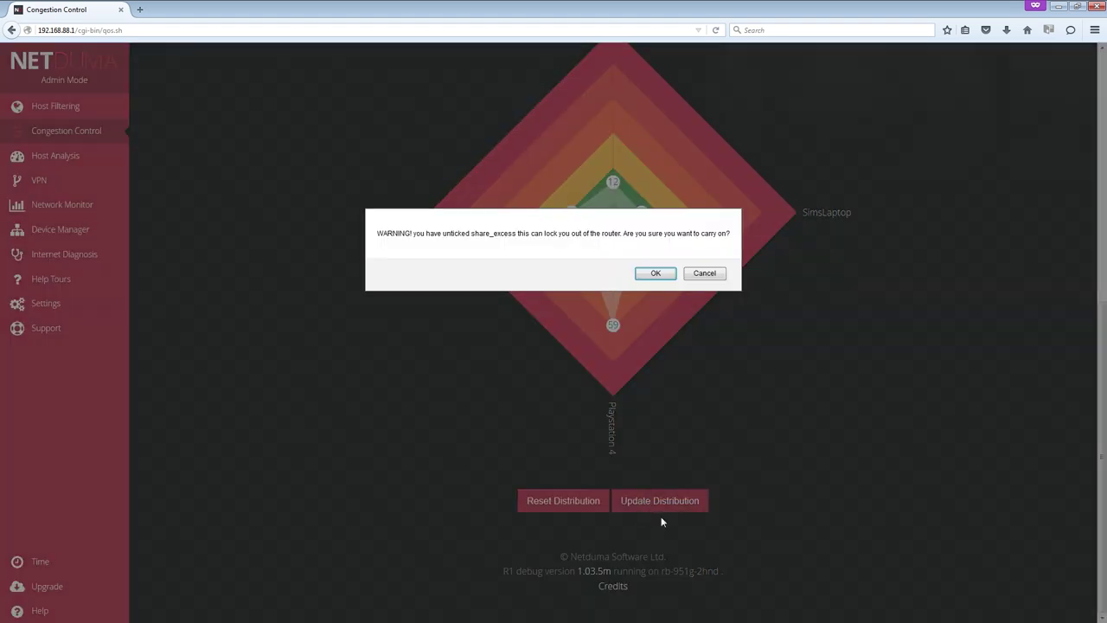
{"action": "left_click", "coordinate": [656, 274]}
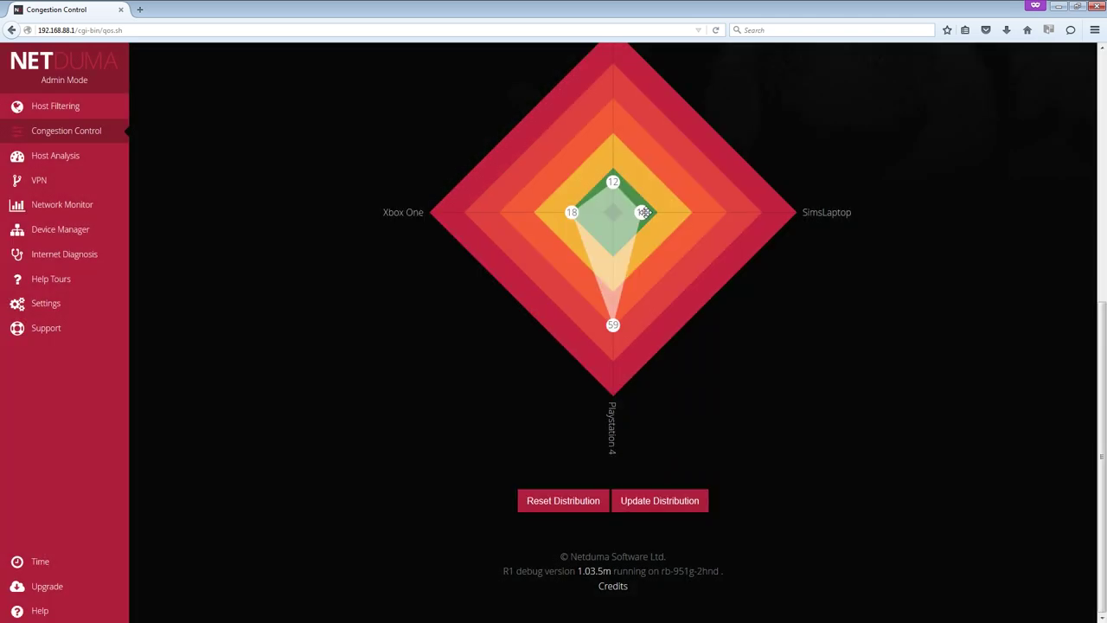
- Load speedtest.net in a new private browsing tab
{"action": "left_click", "coordinate": [141, 10]}
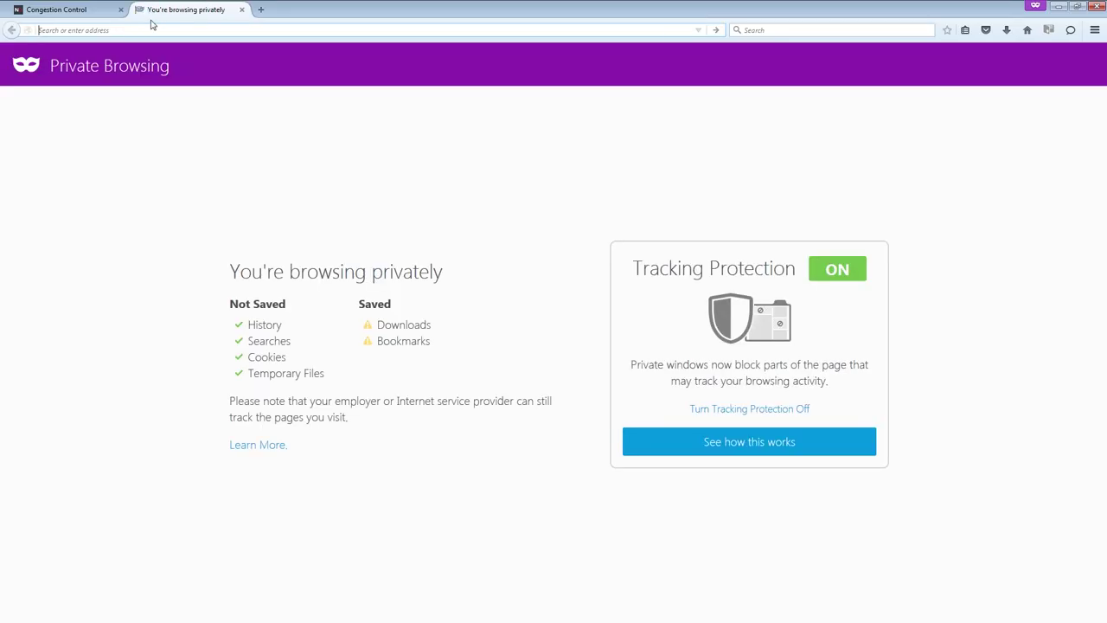
{"action": "type", "text": "speedtest.net"}
{"action": "key", "text": "Return"}
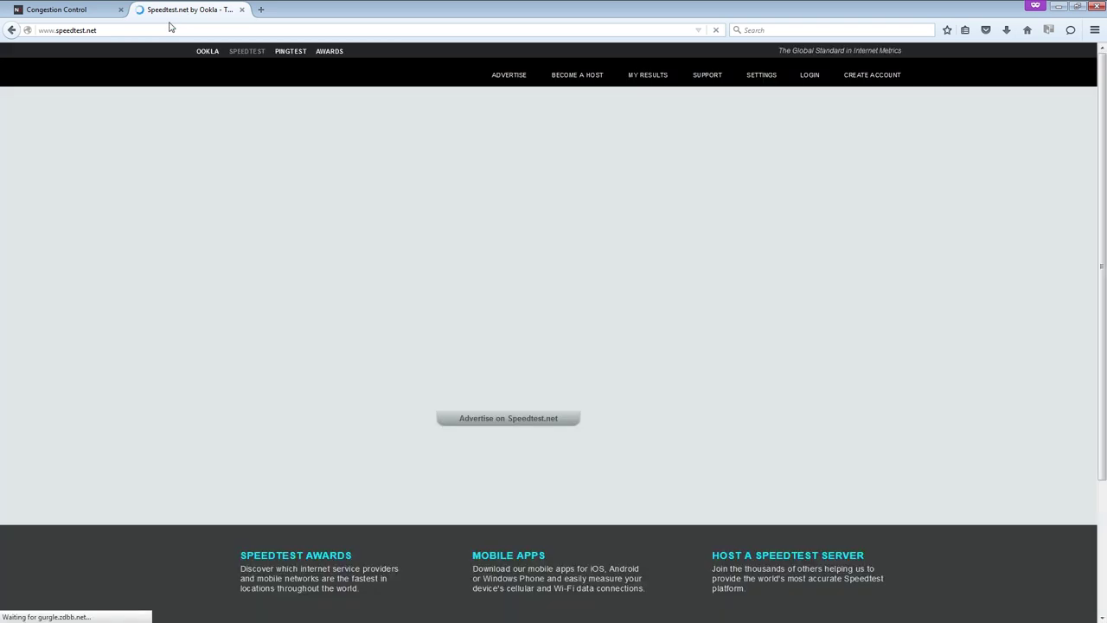
- On Congestion Control, view the Anti-flood caps, then switch to the Speedtest.net tab
{"action": "key", "text": "ctrl+Tab"}
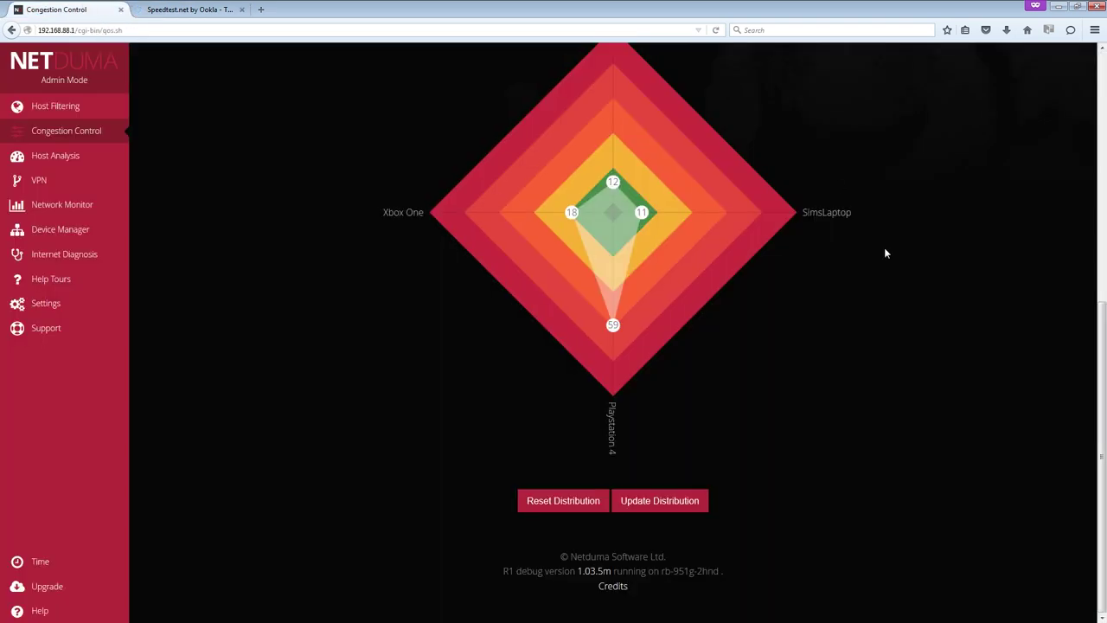
{"action": "left_click_drag", "start_coordinate": [1101, 457], "coordinate": [1101, 341]}
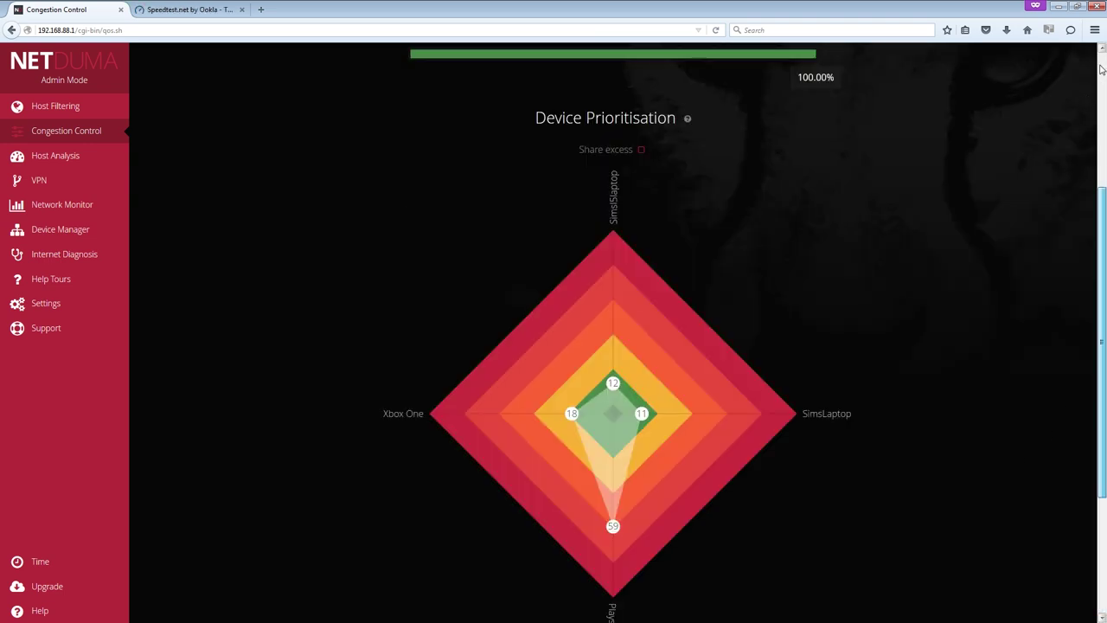
{"action": "left_click", "coordinate": [1102, 177]}
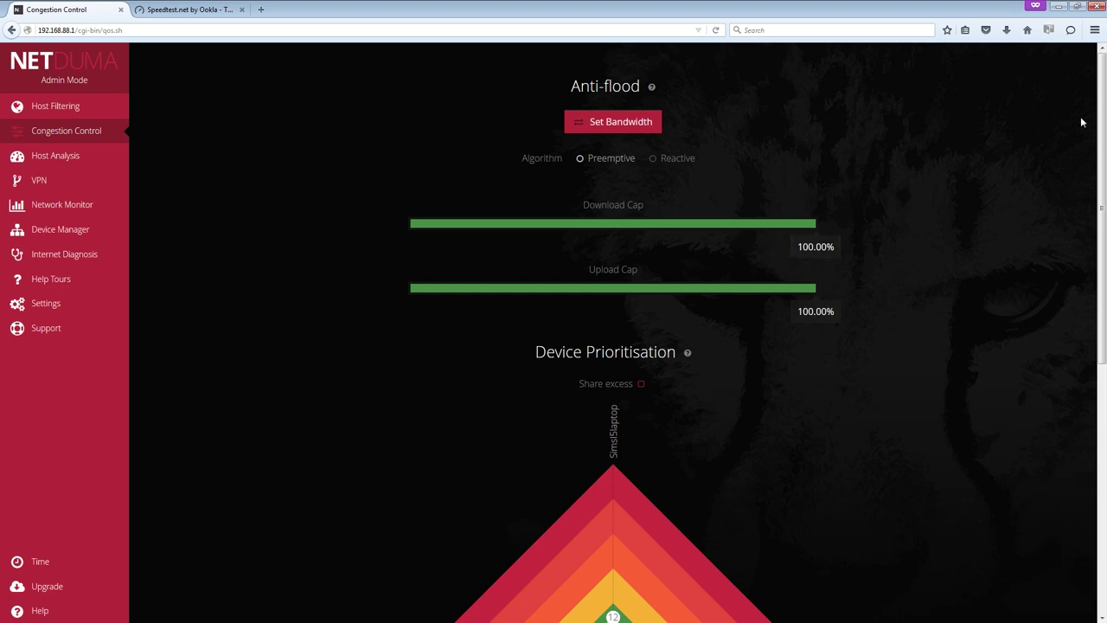
{"action": "scroll", "coordinate": [1078, 173], "scroll_direction": "down", "scroll_amount": 6}
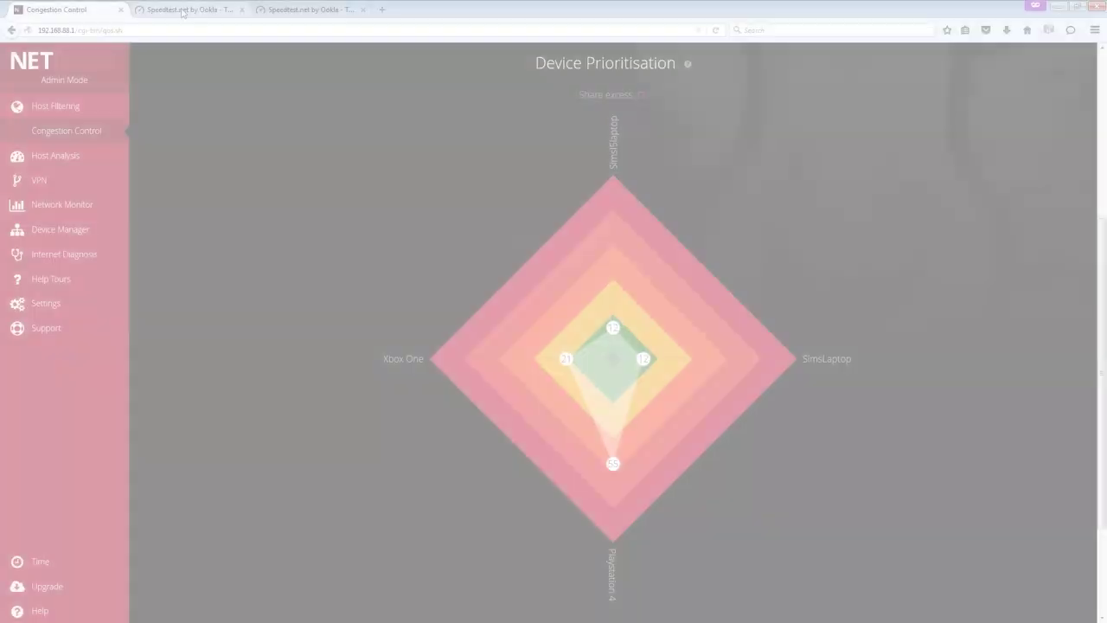
{"action": "left_click", "coordinate": [182, 10]}
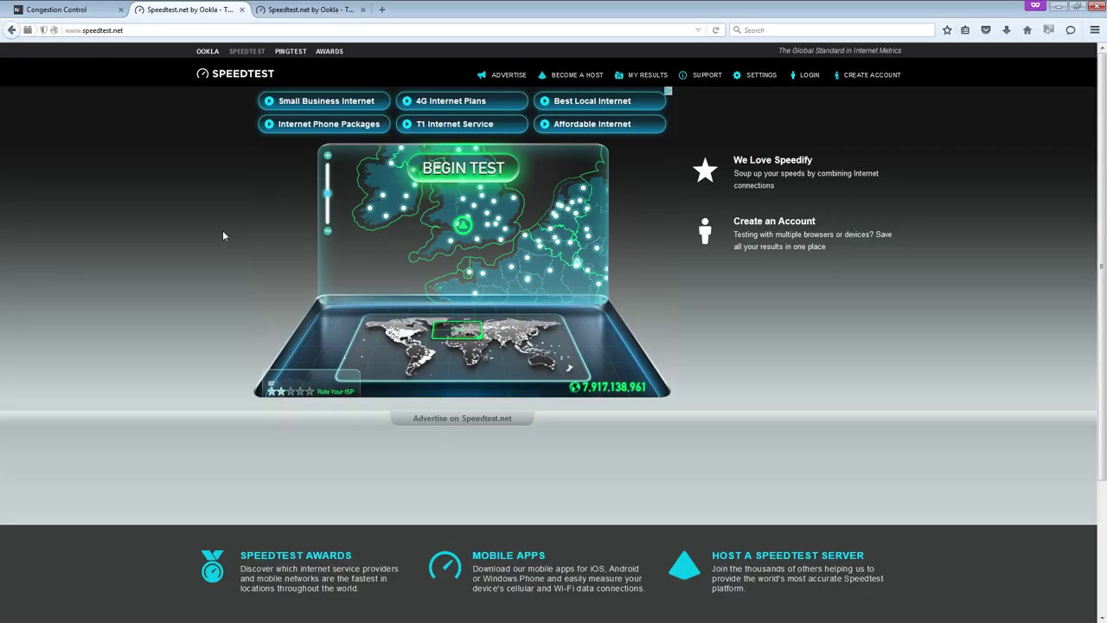
- Run the speed test, getting 13 ms ping, 8.46 Mbps download, 1.94 Mbps upload
{"action": "left_click", "coordinate": [460, 172]}
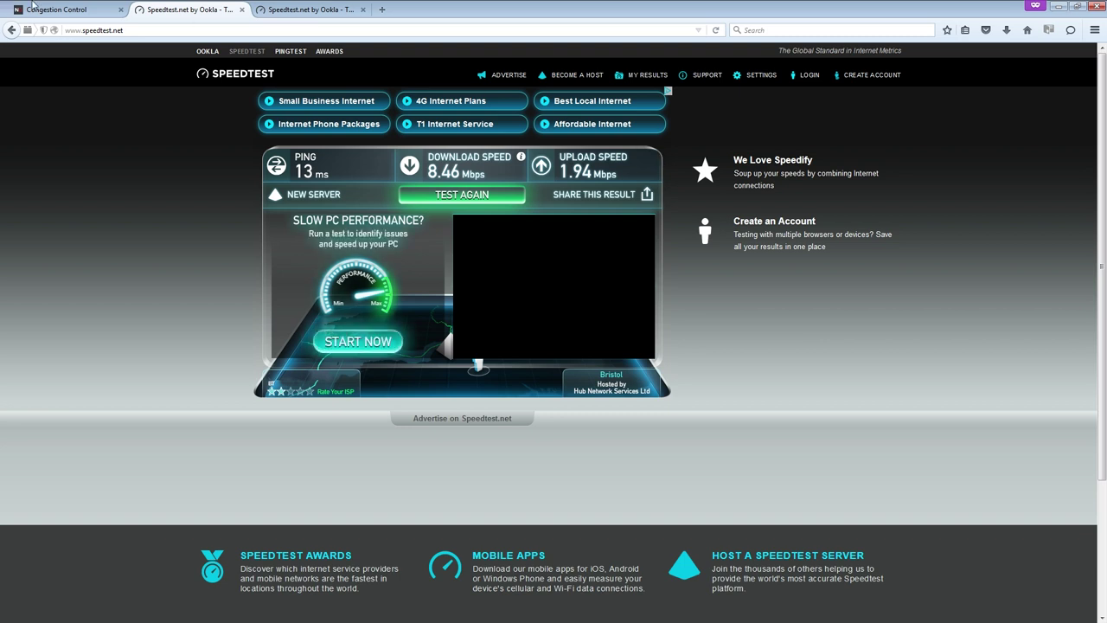
- Re-enable Share excess and apply the Playstation 4 55, Xbox One 21, laptops 12 distribution
{"action": "left_click", "coordinate": [60, 10]}
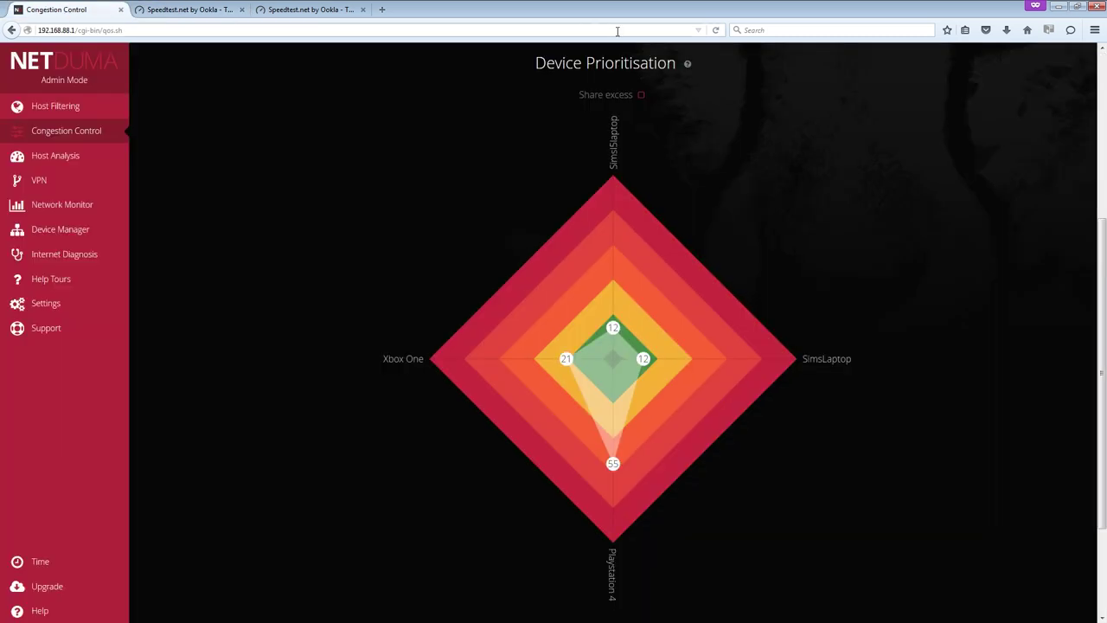
{"action": "left_click", "coordinate": [640, 95]}
{"action": "scroll", "coordinate": [837, 206], "scroll_direction": "down", "scroll_amount": 3}
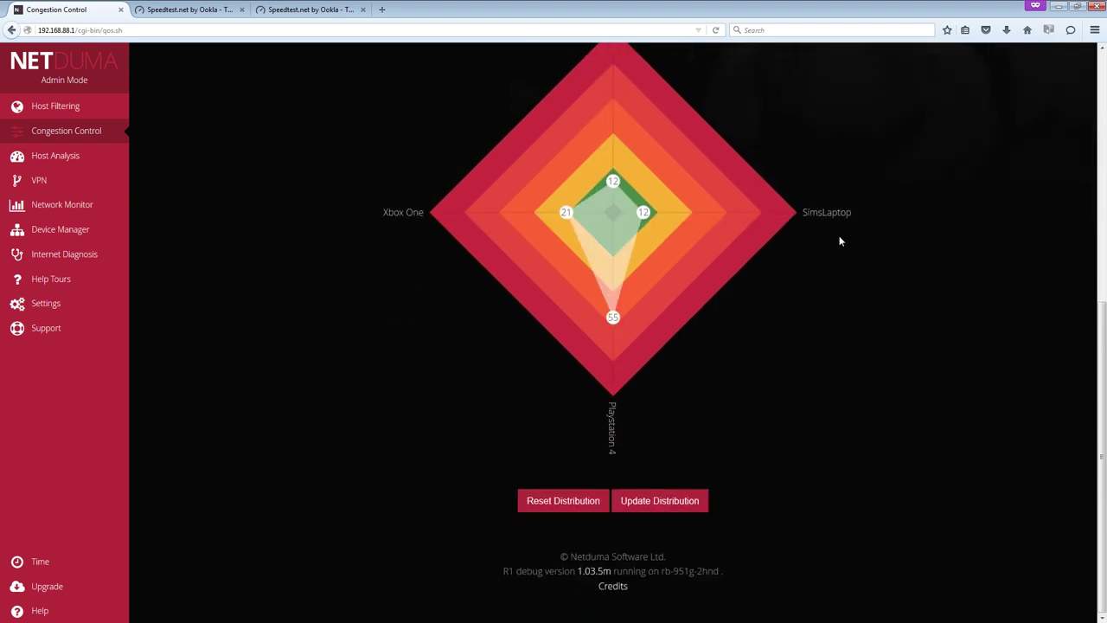
{"action": "left_click", "coordinate": [658, 502]}
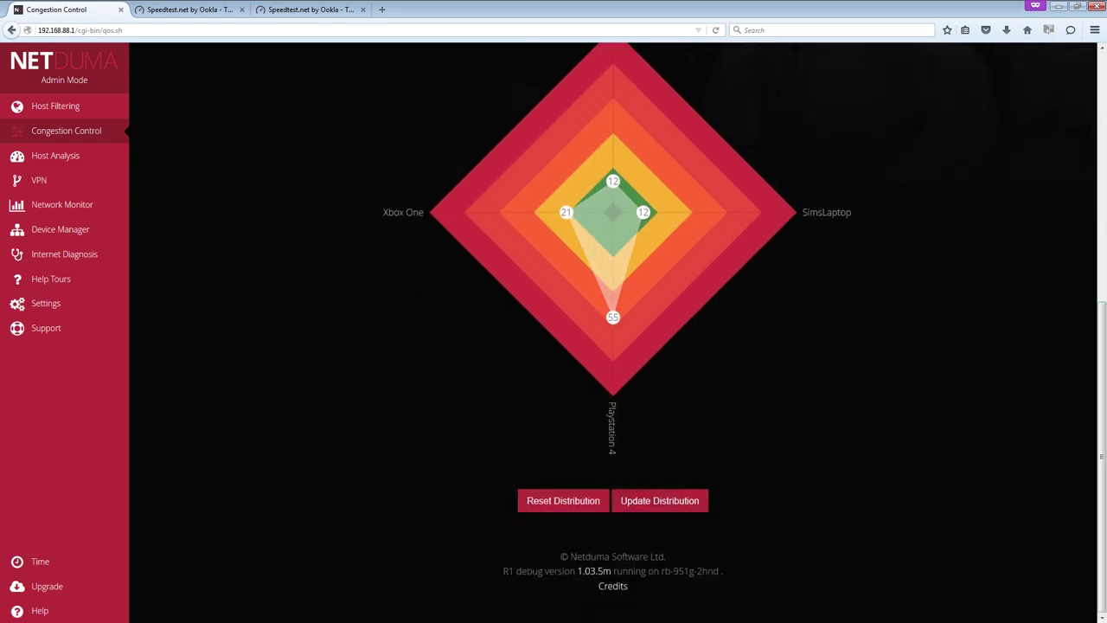
{"action": "left_click_drag", "start_coordinate": [1101, 335], "coordinate": [1101, 255]}
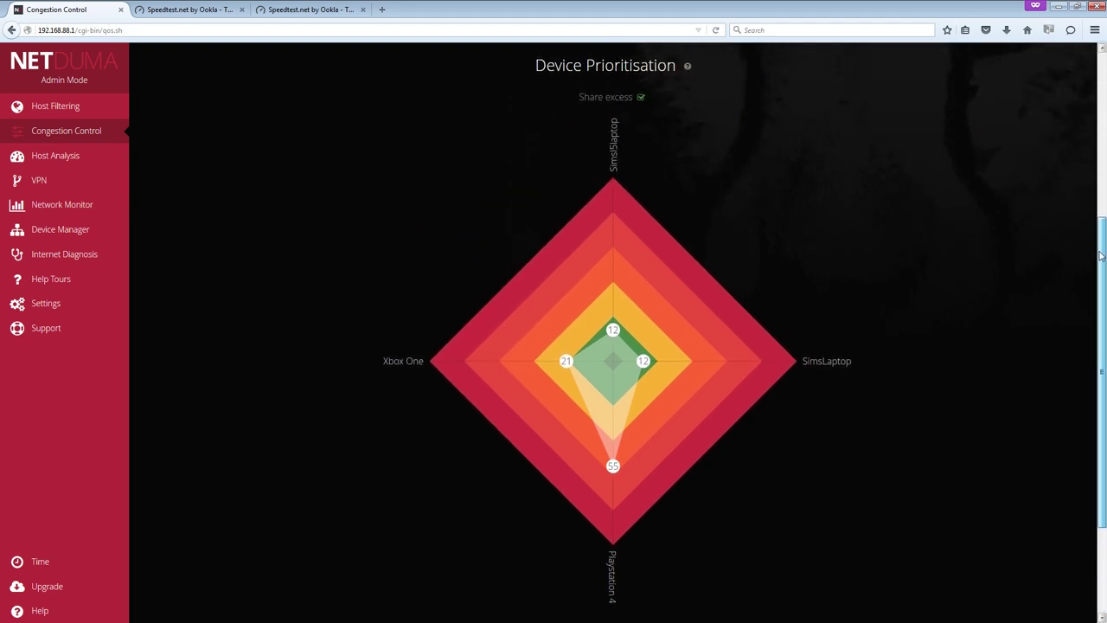
- Run a new Speedtest.net test on the second Speedtest page: 13 ms ping, 61.98 down, 16.52 up
{"action": "left_click", "coordinate": [279, 9]}
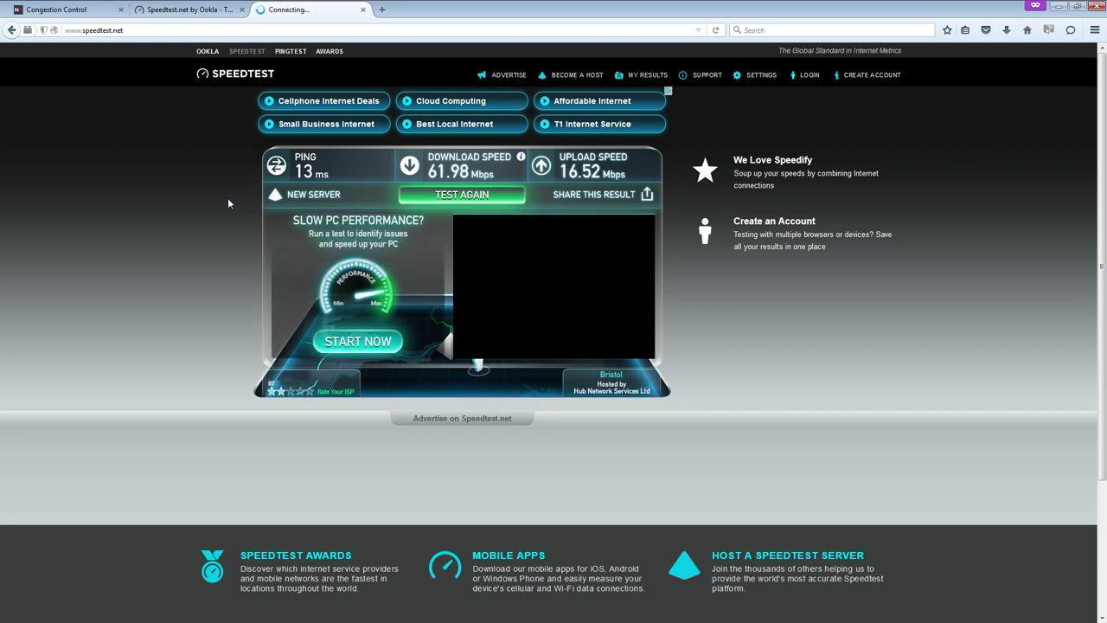
- Close the speed-test tabs and apply an even 25-each share across all four devices
{"action": "left_click", "coordinate": [362, 10]}
{"action": "left_click", "coordinate": [242, 9]}
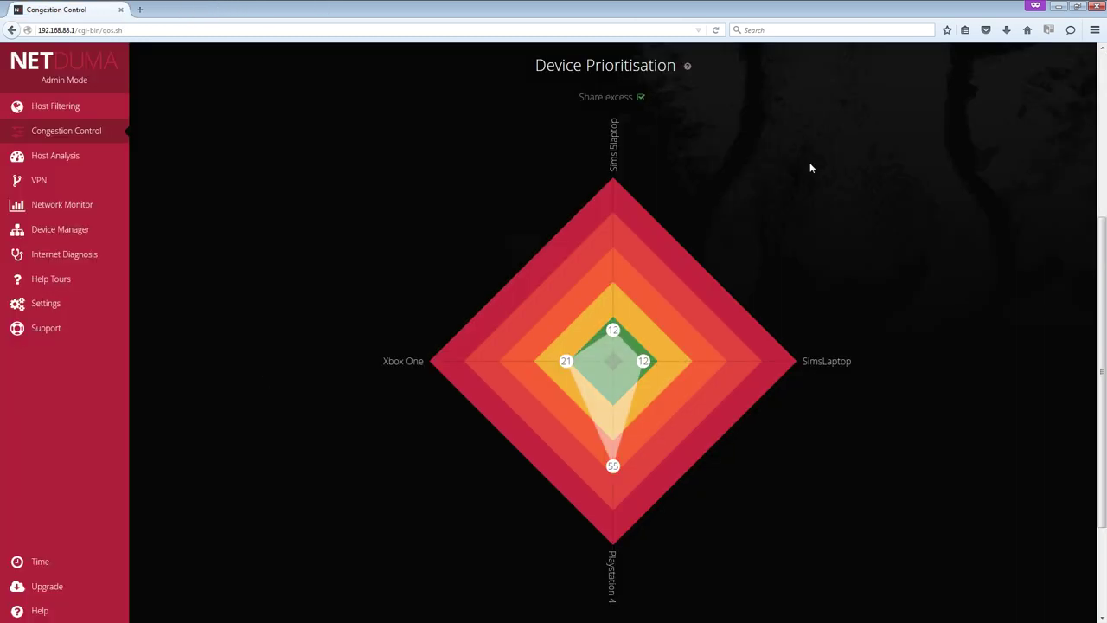
{"action": "left_click_drag", "start_coordinate": [1103, 365], "coordinate": [1090, 421]}
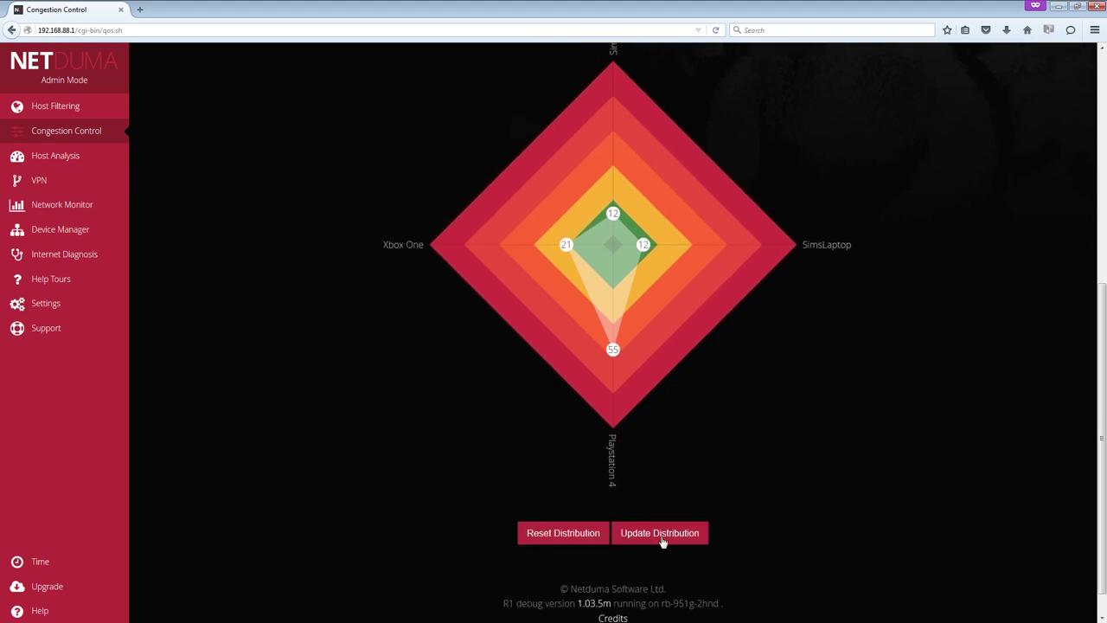
{"action": "left_click", "coordinate": [564, 508]}
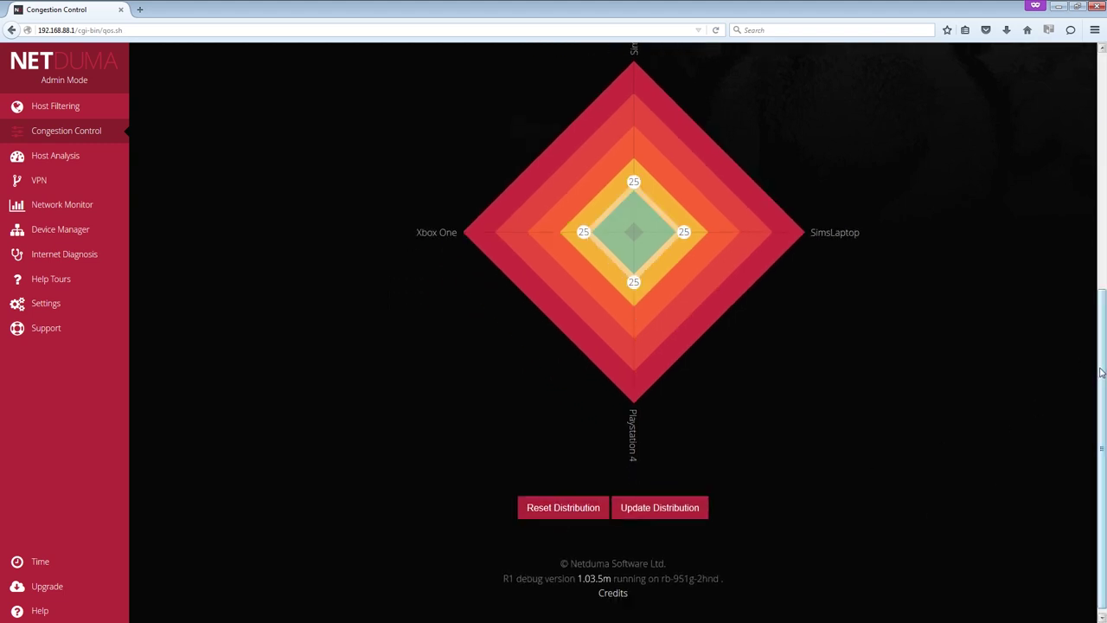
{"action": "left_click_drag", "start_coordinate": [1100, 379], "coordinate": [1100, 376]}
{"action": "left_click", "coordinate": [630, 516]}
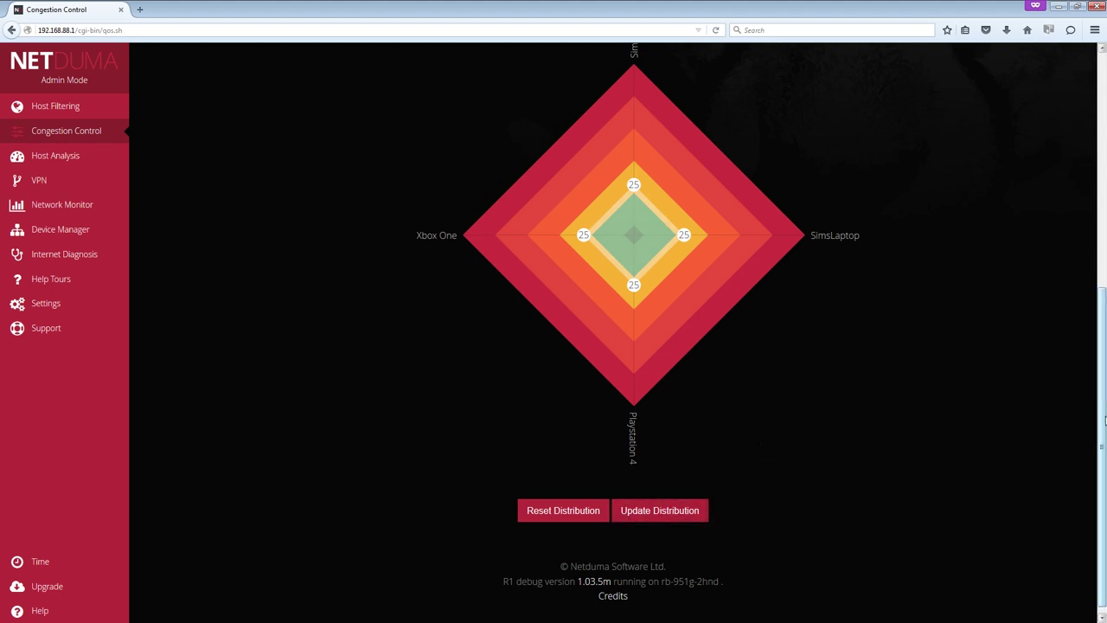
{"action": "left_click_drag", "start_coordinate": [1104, 421], "coordinate": [1099, 180]}
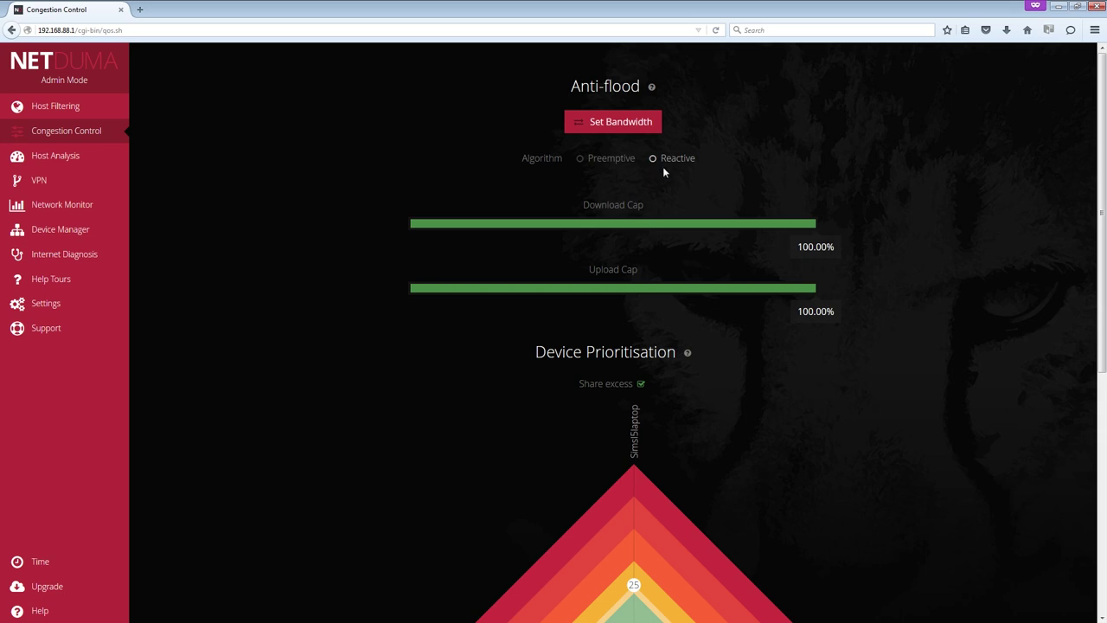
- Go through Host Analysis to Device Manager's diagram of the Xbox One, Playstation 4 and laptops
{"action": "left_click", "coordinate": [74, 158]}
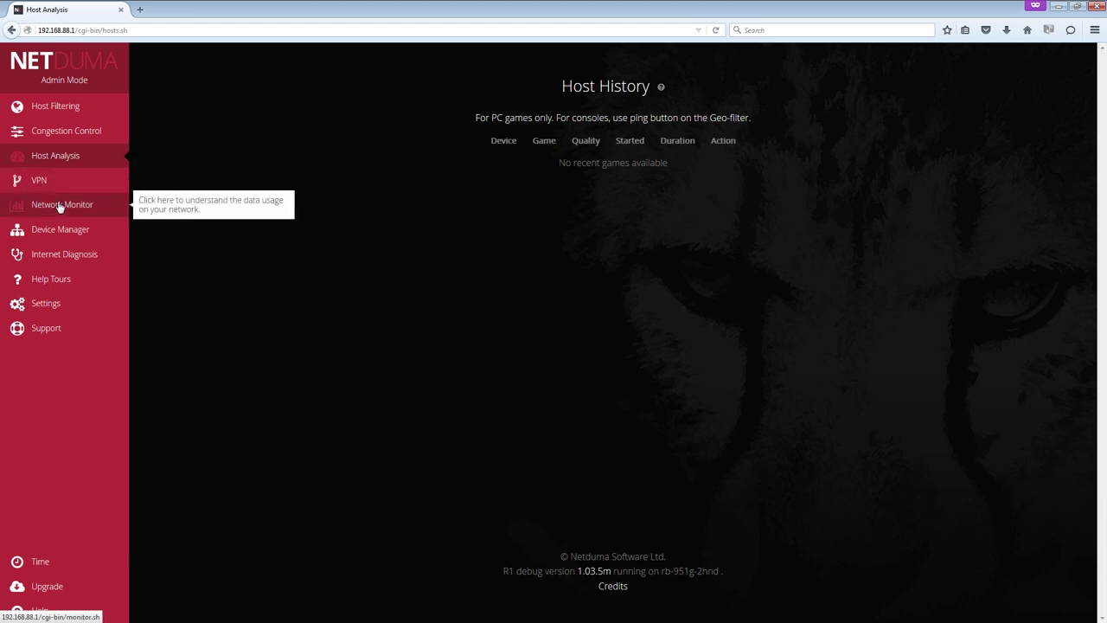
{"action": "left_click", "coordinate": [61, 231]}
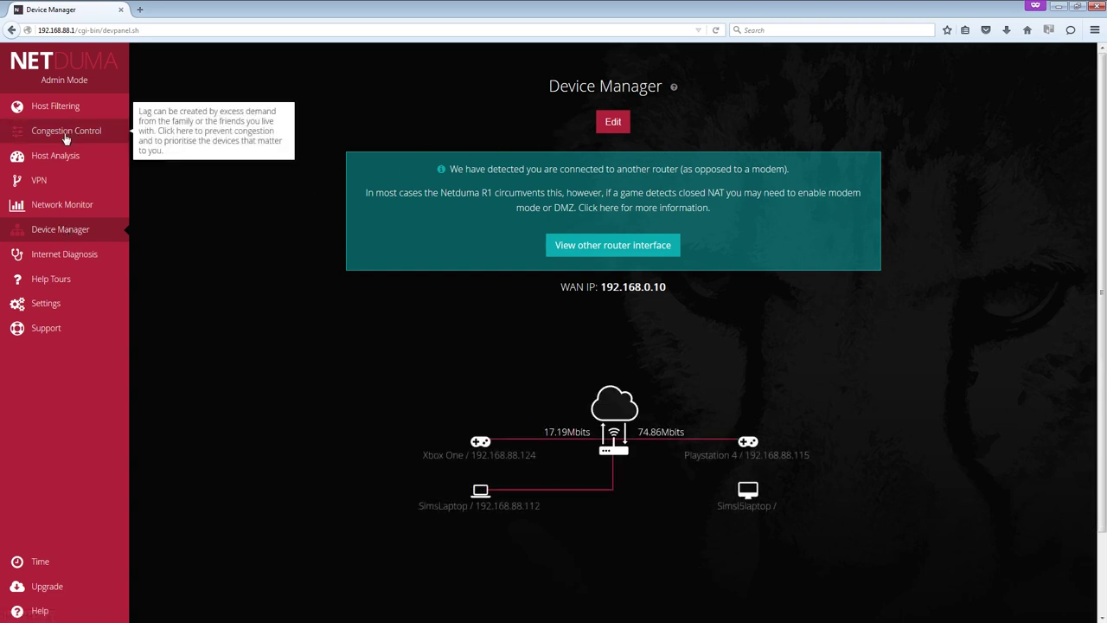
- Put Device Manager into edit mode showing 74.86/17.19 mbit and the four local devices
{"action": "left_click", "coordinate": [615, 123]}
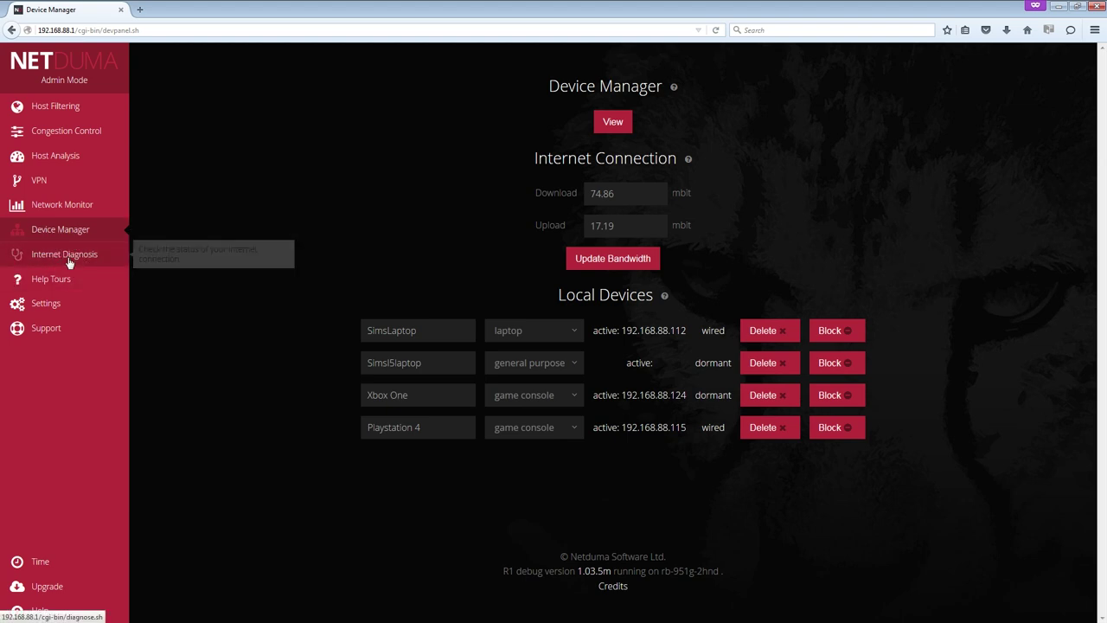
{"action": "mouse_move", "coordinate": [50, 310]}
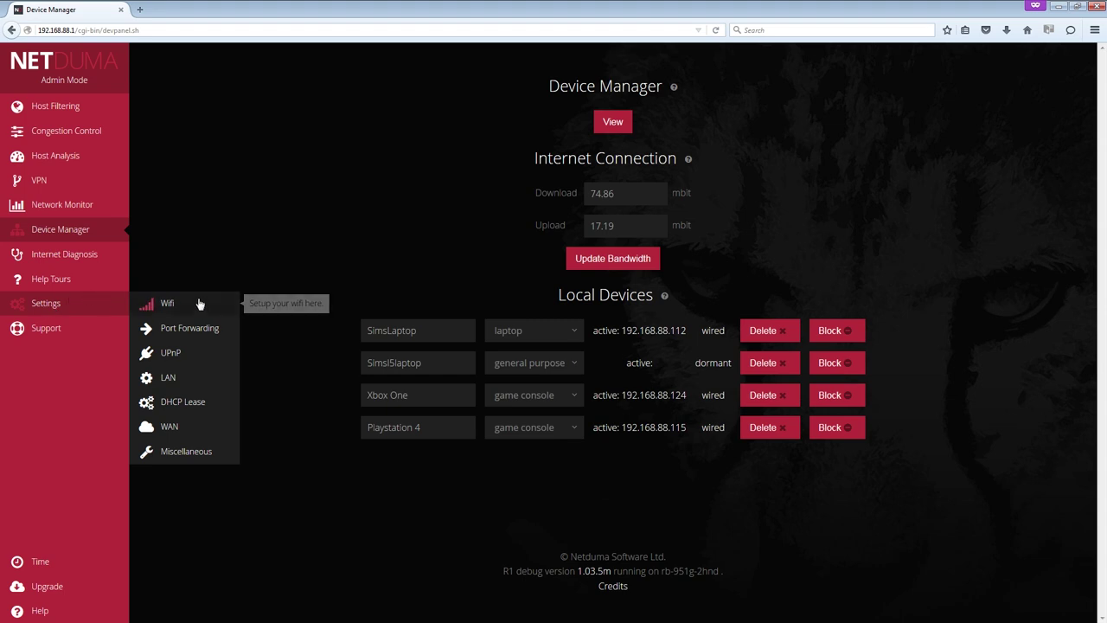
- Check UPnP settings, then review the LAN page: DHCP 192.168.88.100–199, 12-hour leases, IPv6 off
{"action": "left_click", "coordinate": [171, 354]}
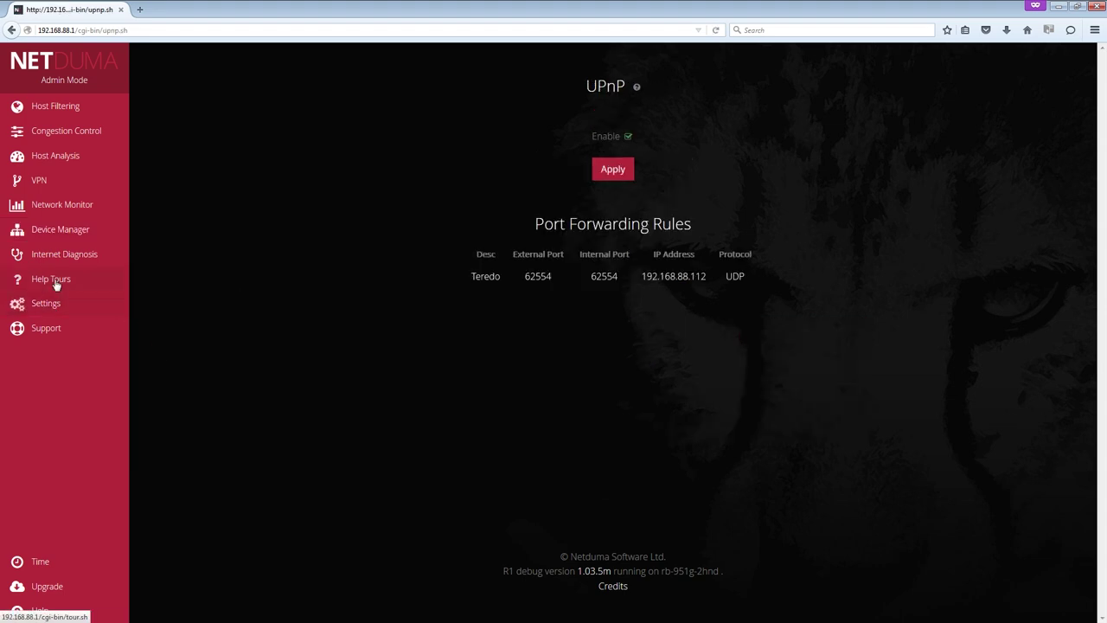
{"action": "mouse_move", "coordinate": [92, 307]}
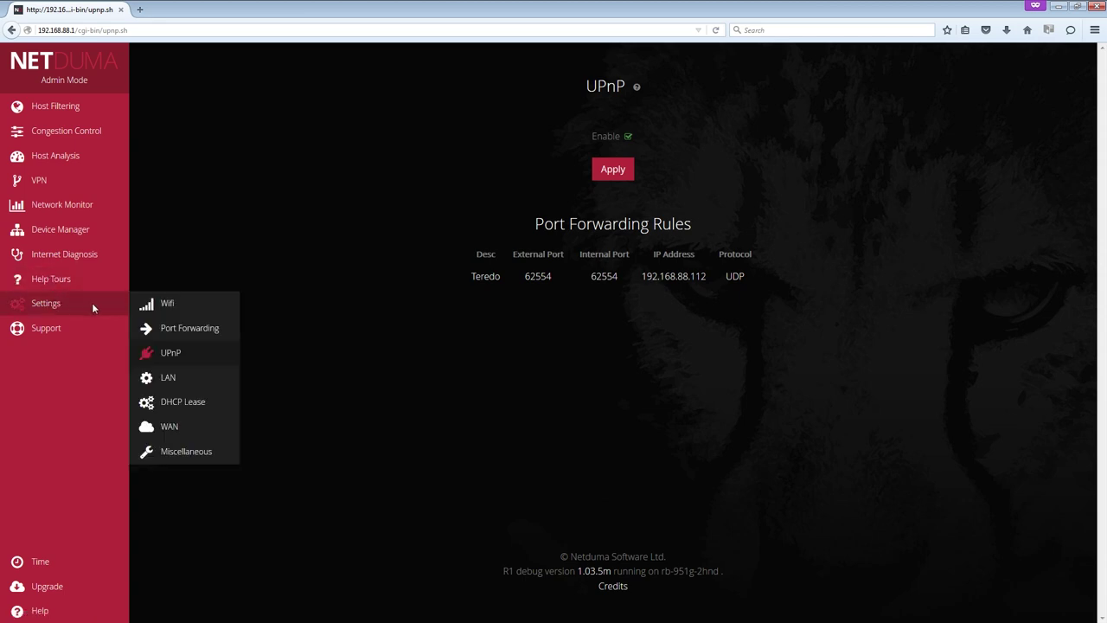
{"action": "left_click", "coordinate": [167, 385]}
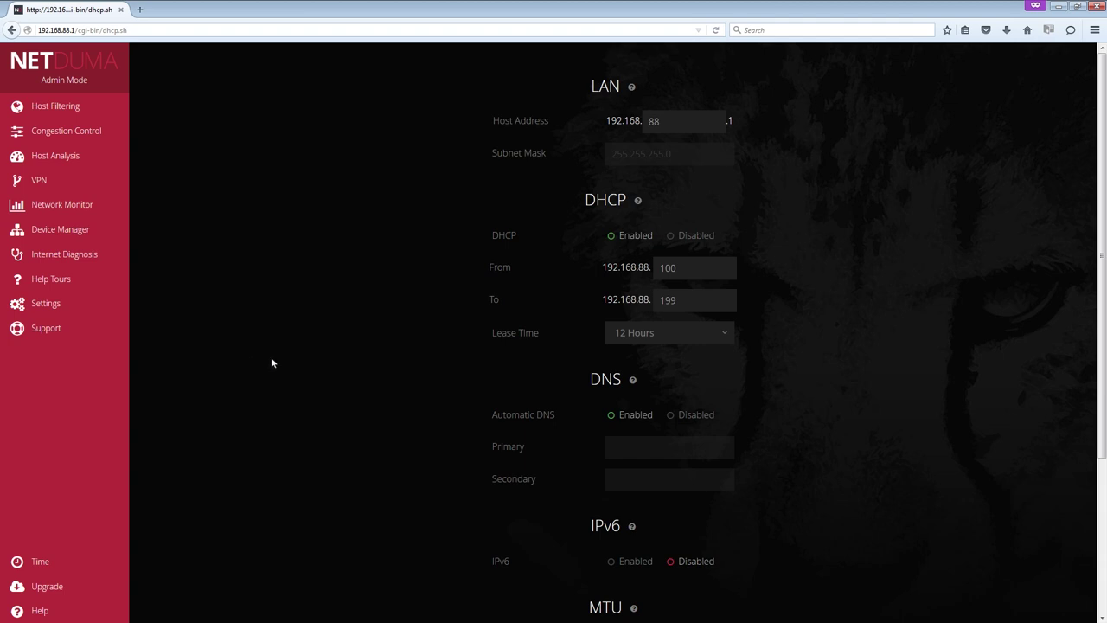
{"action": "scroll", "coordinate": [421, 298], "scroll_direction": "down", "scroll_amount": 3}
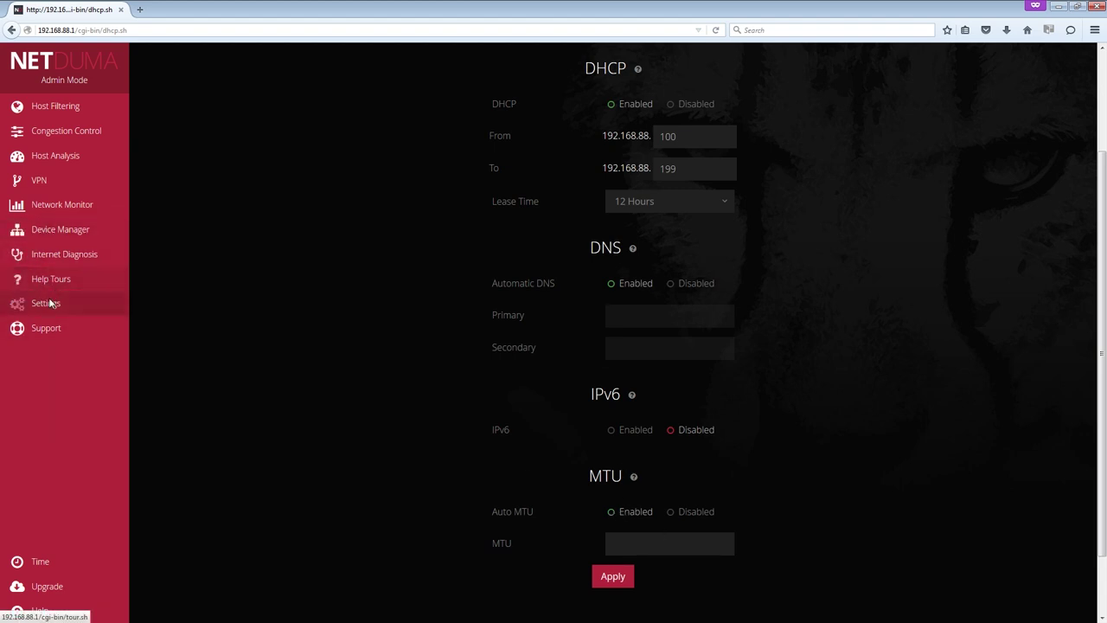
- Review the WAN settings: PPPoE, static IP, MAC cloning, VLAN and IPv6 off, Auto MTU on
{"action": "mouse_move", "coordinate": [48, 303]}
{"action": "left_click", "coordinate": [177, 401]}
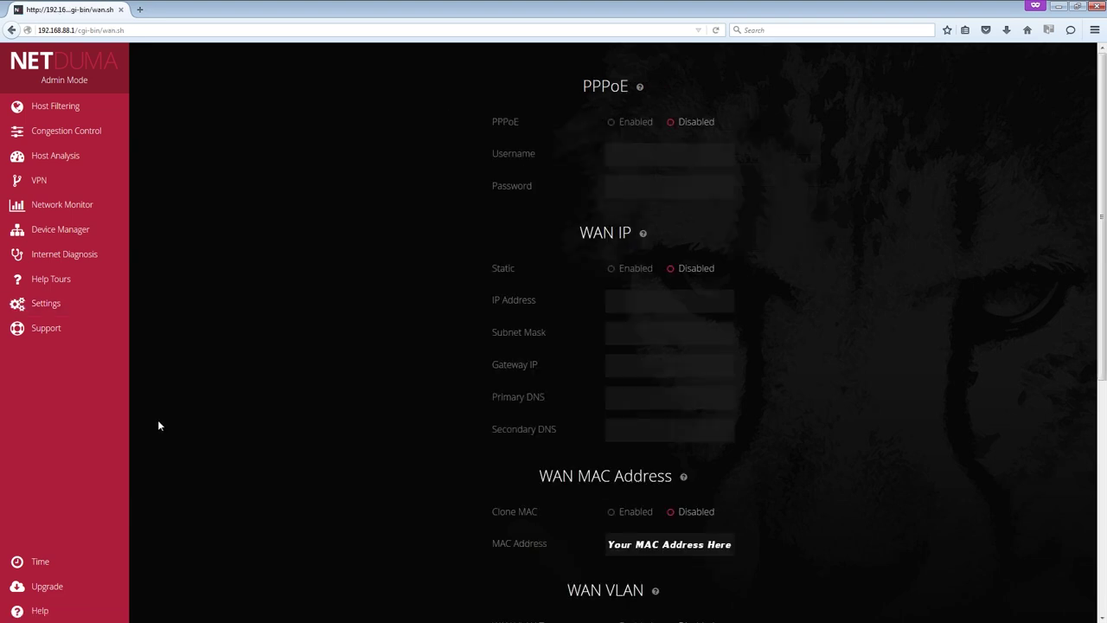
{"action": "scroll", "coordinate": [767, 343], "scroll_direction": "down", "scroll_amount": 5}
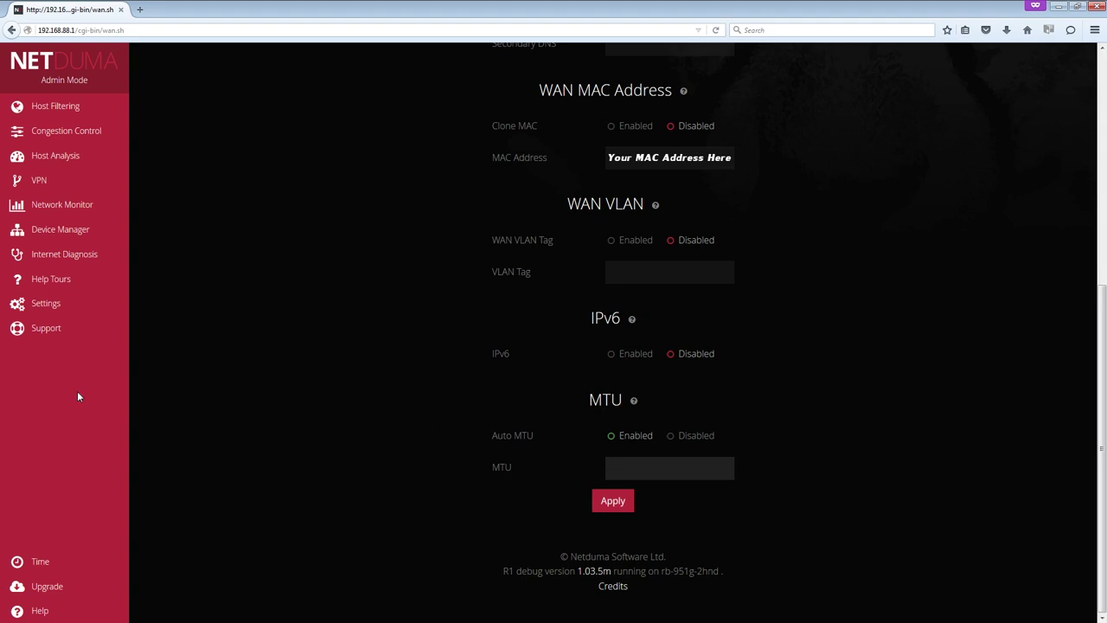
- In Miscellaneous settings, highlight the link-local IPv6 and deep packet processing labels
{"action": "mouse_move", "coordinate": [46, 304]}
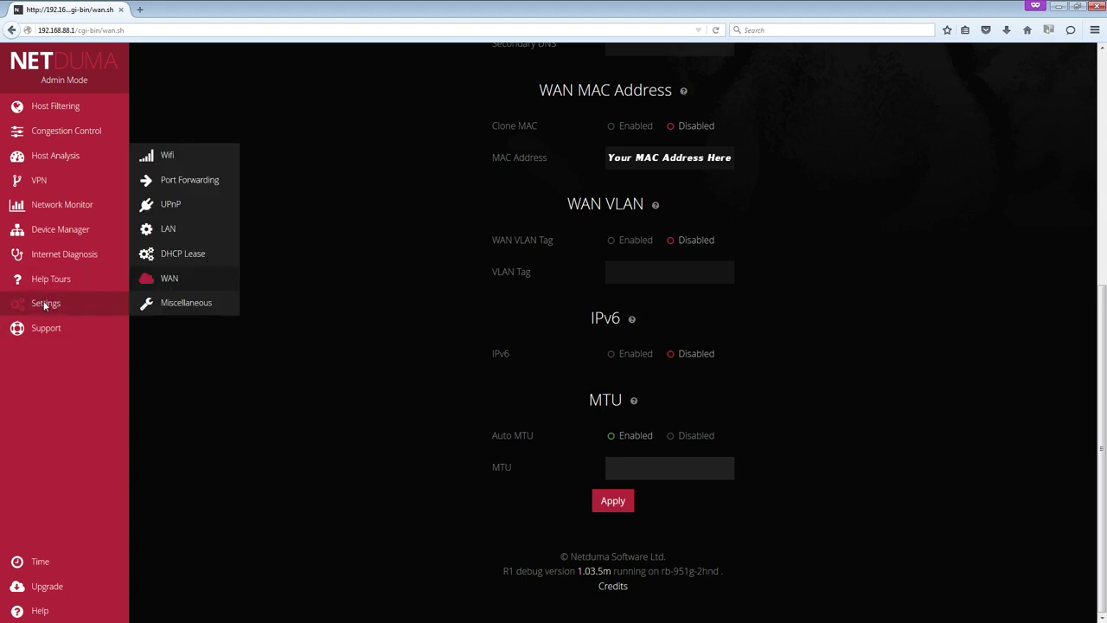
{"action": "left_click", "coordinate": [181, 303]}
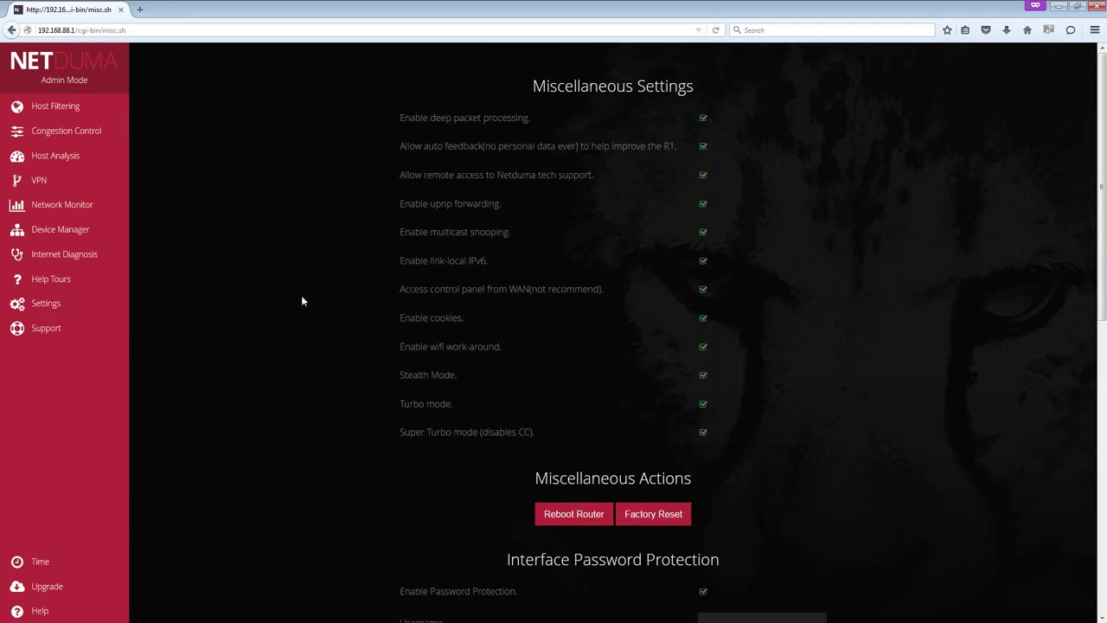
{"action": "left_click_drag", "start_coordinate": [400, 260], "coordinate": [495, 256]}
{"action": "left_click", "coordinate": [507, 259]}
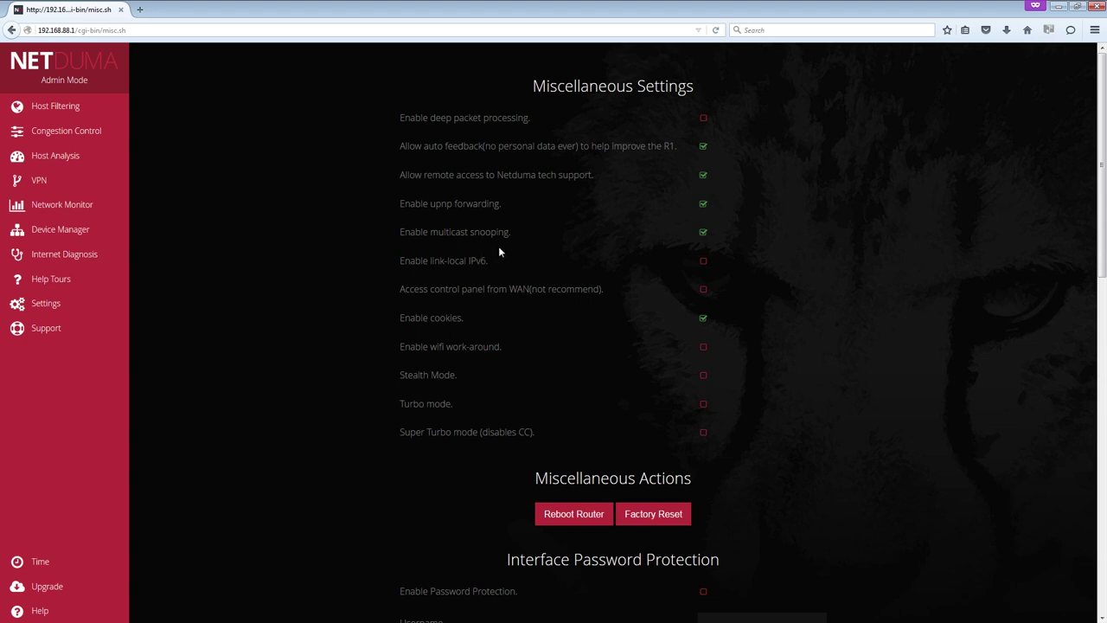
{"action": "left_click_drag", "start_coordinate": [403, 120], "coordinate": [532, 119]}
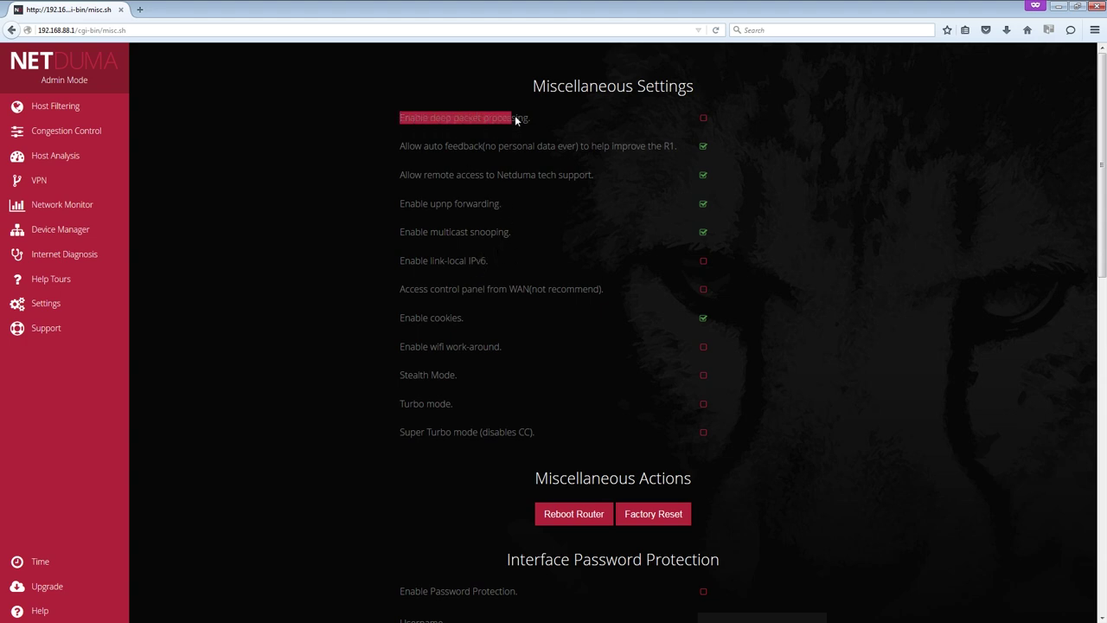
{"action": "left_click", "coordinate": [538, 116]}
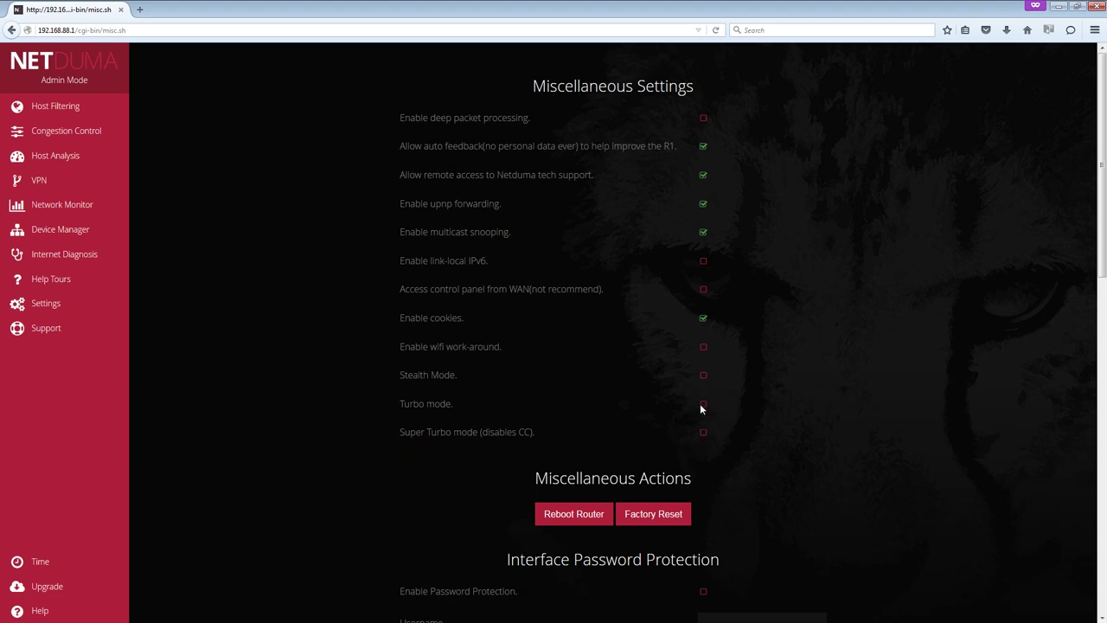
- Highlight the Super Turbo (disables CC) label, then test the download cap slider and restore 100%
{"action": "left_click_drag", "start_coordinate": [402, 444], "coordinate": [535, 431]}
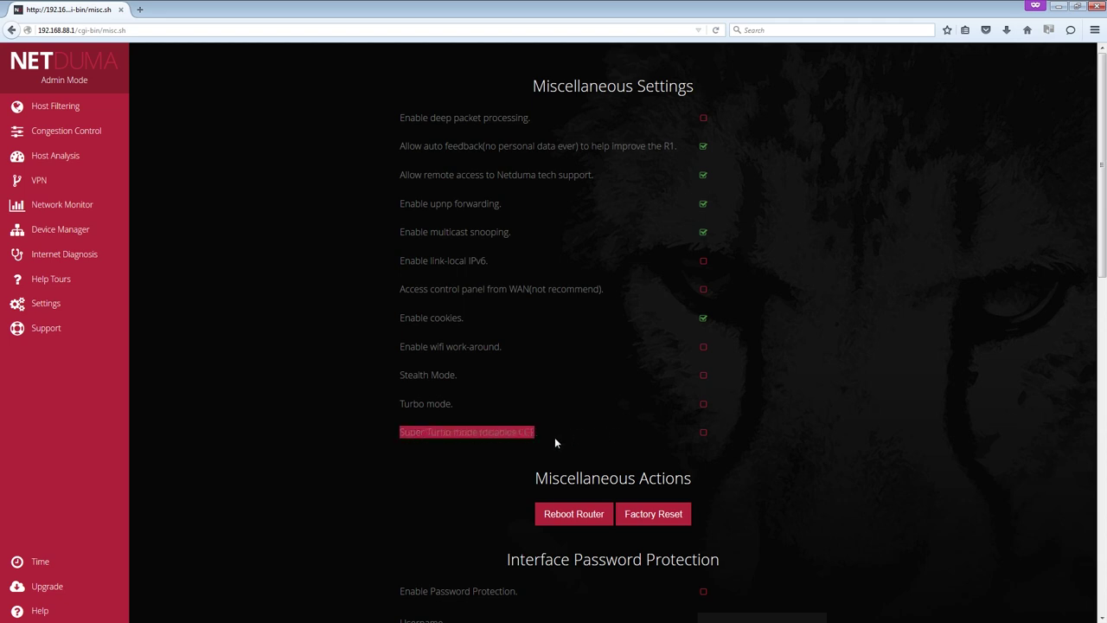
{"action": "left_click", "coordinate": [517, 444]}
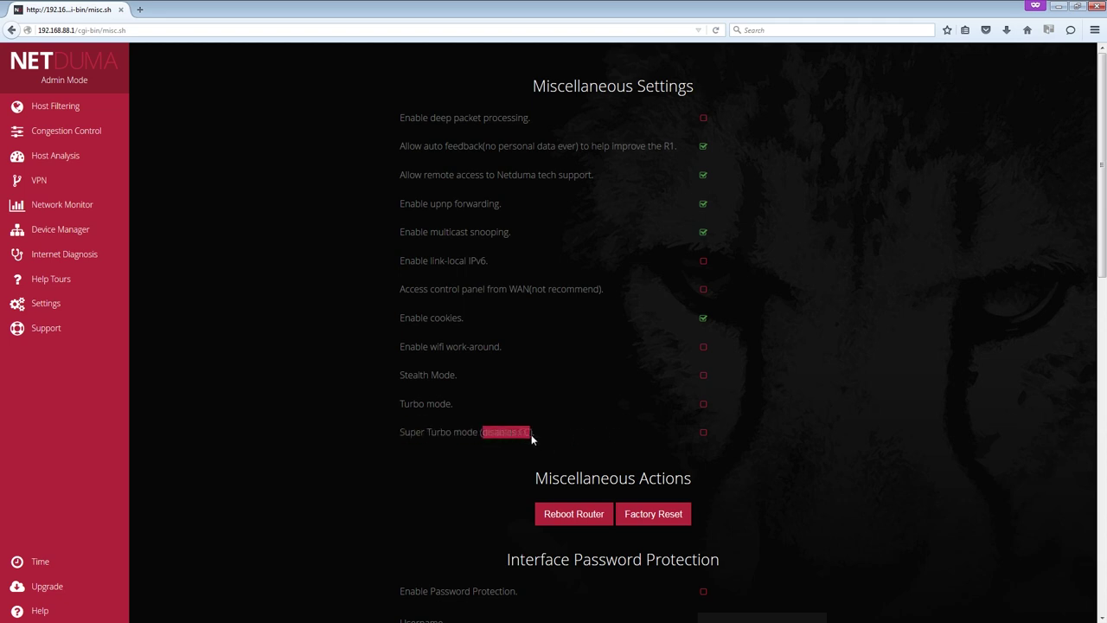
{"action": "left_click", "coordinate": [561, 436]}
{"action": "left_click", "coordinate": [78, 132]}
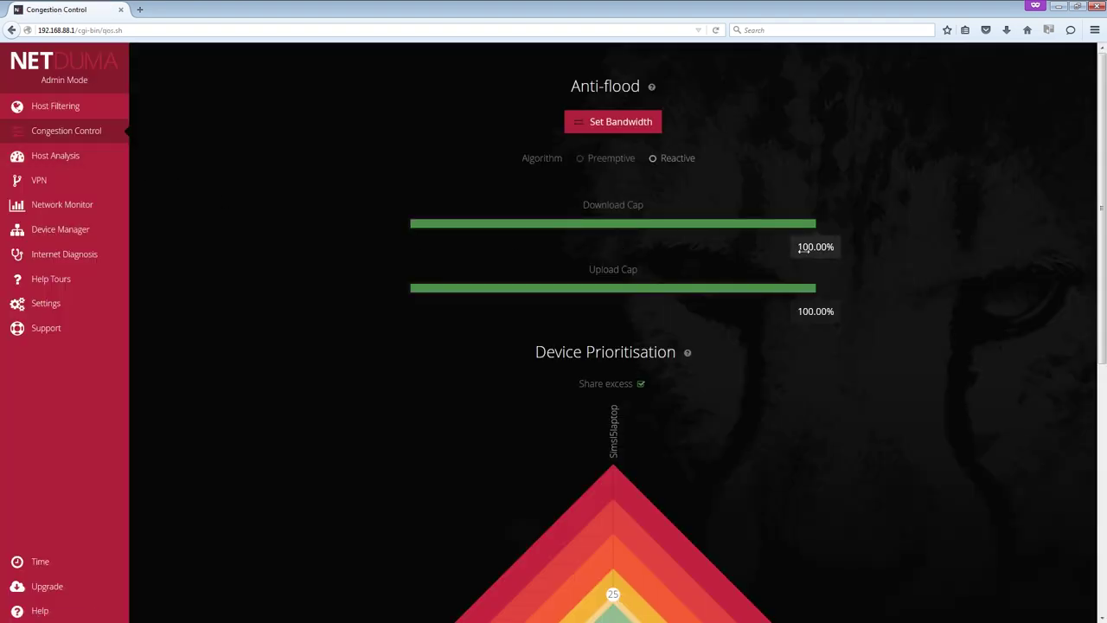
{"action": "left_click_drag", "start_coordinate": [804, 247], "coordinate": [868, 227]}
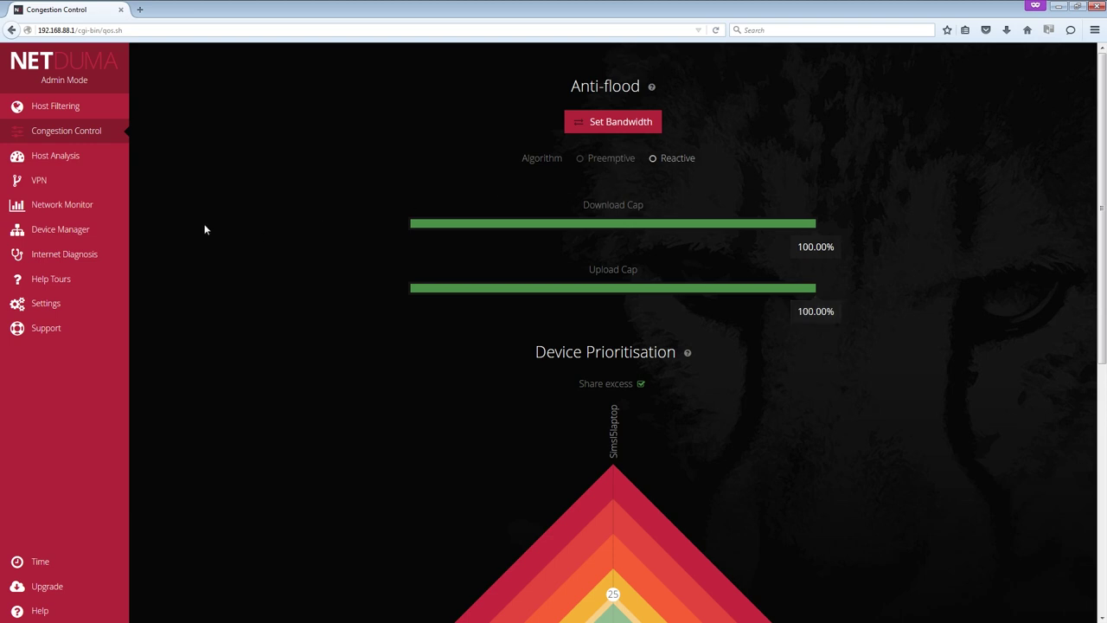
- Reopen Miscellaneous Settings and look through Password Protection, Cloud Settings and Themes
{"action": "mouse_move", "coordinate": [38, 304]}
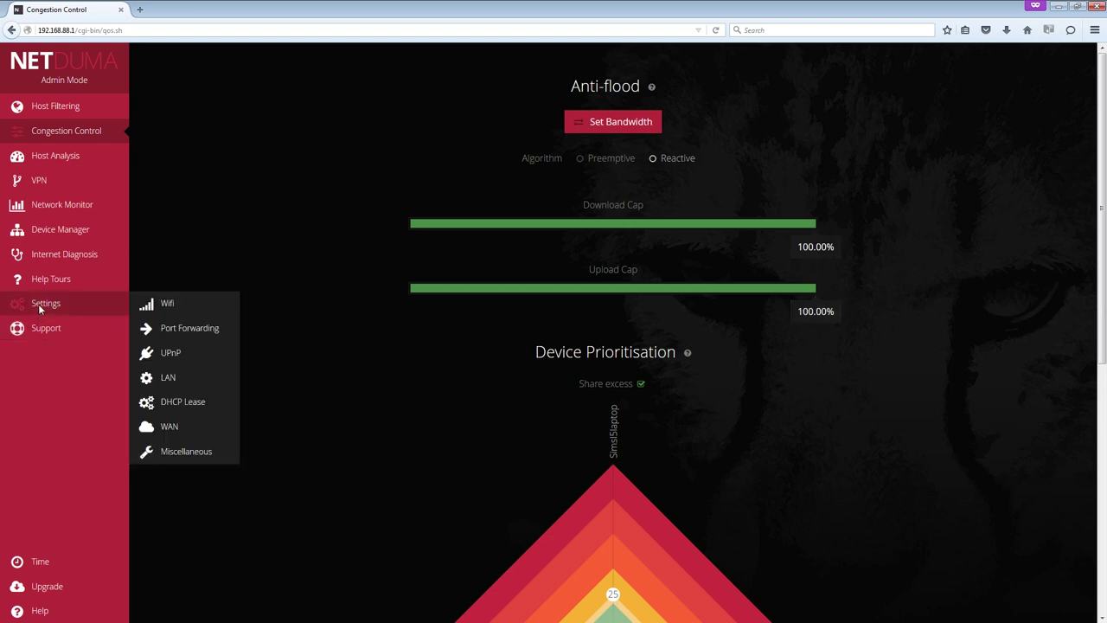
{"action": "left_click", "coordinate": [183, 451]}
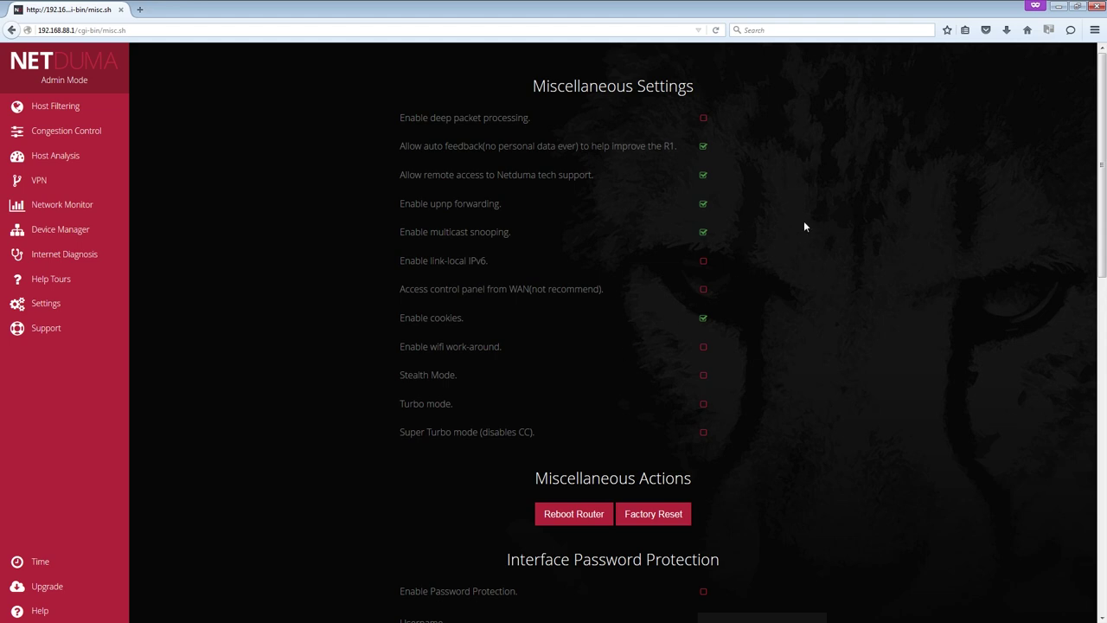
{"action": "left_click_drag", "start_coordinate": [1097, 197], "coordinate": [1104, 322]}
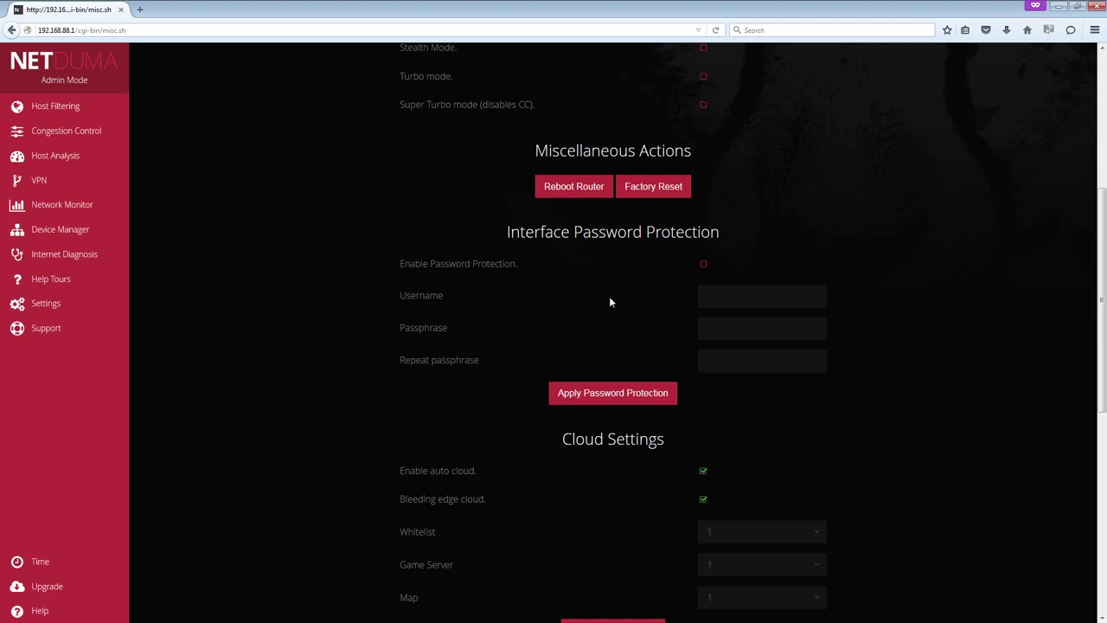
{"action": "scroll", "coordinate": [618, 292], "scroll_direction": "down", "scroll_amount": 4}
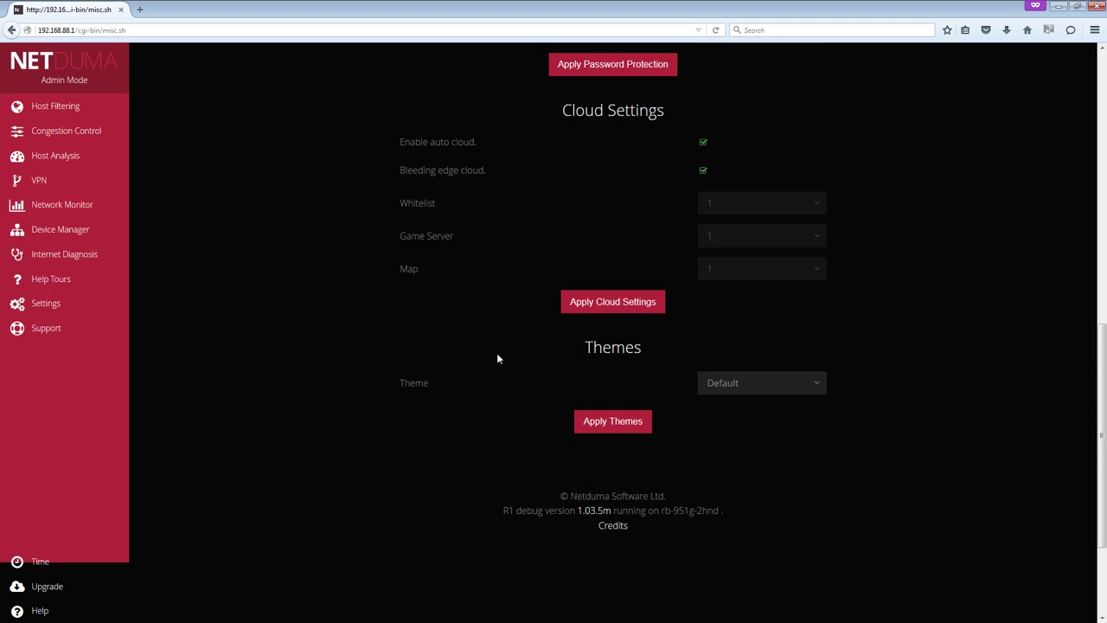
{"action": "scroll", "coordinate": [497, 352], "scroll_direction": "up", "scroll_amount": 8}
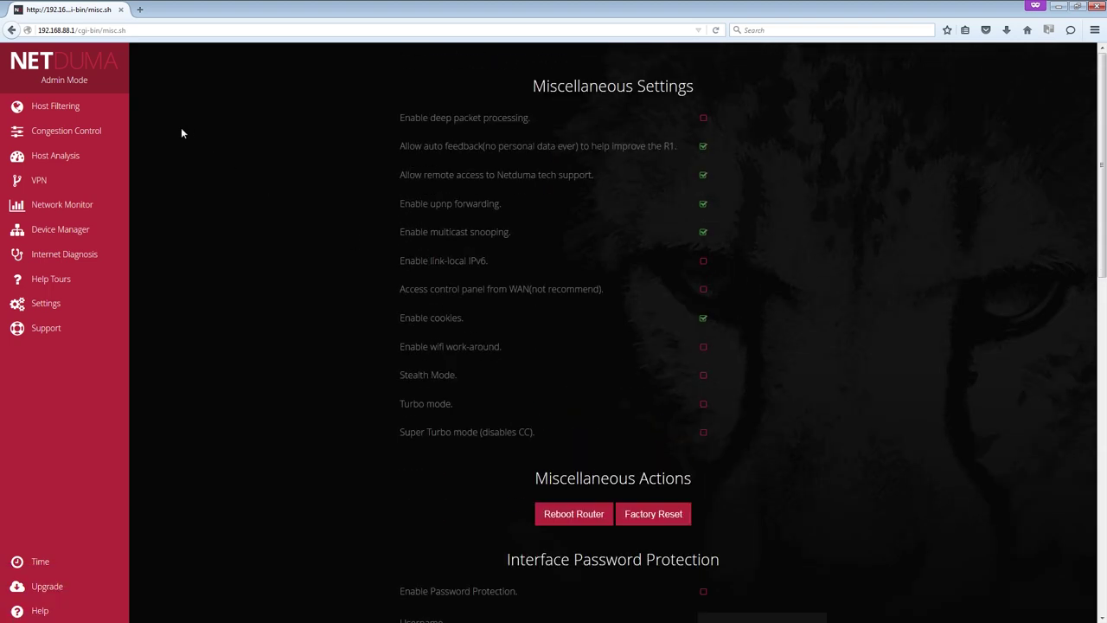
- On the Host Filtering page, disable filtering for both the Xbox One and the PlayStation 4
{"action": "left_click", "coordinate": [65, 108]}
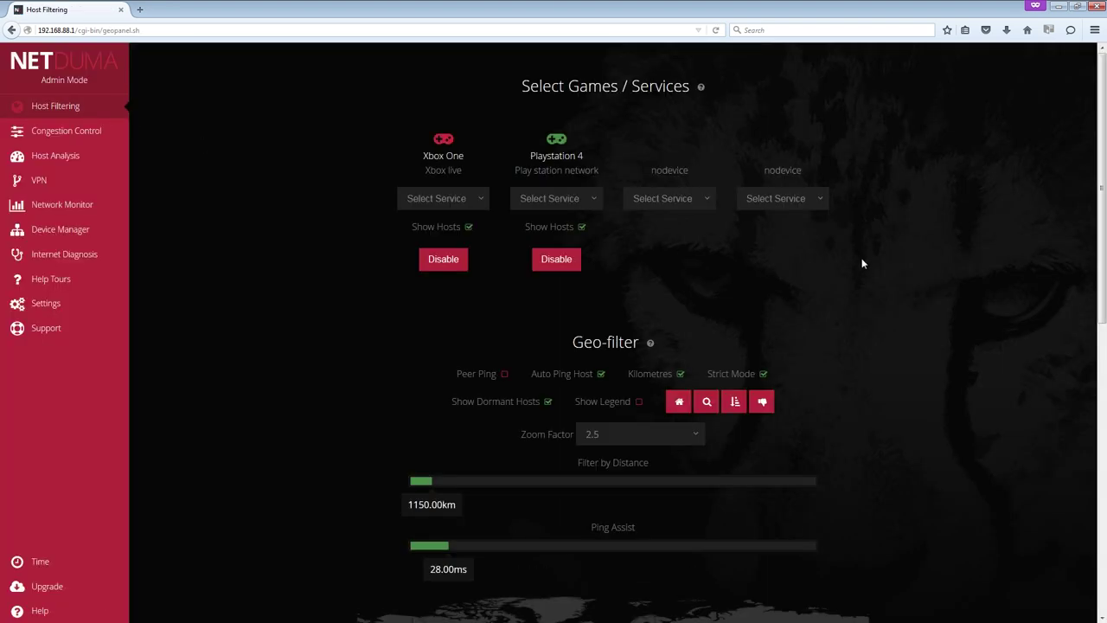
{"action": "scroll", "coordinate": [902, 281], "scroll_direction": "down", "scroll_amount": 5}
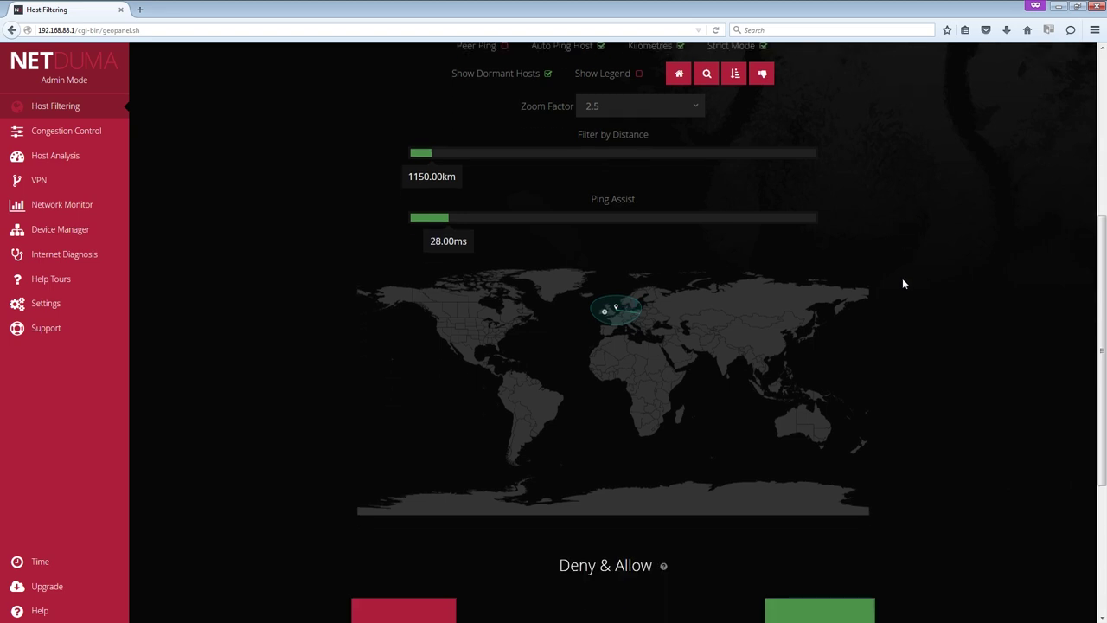
{"action": "scroll", "coordinate": [902, 281], "scroll_direction": "down", "scroll_amount": 4}
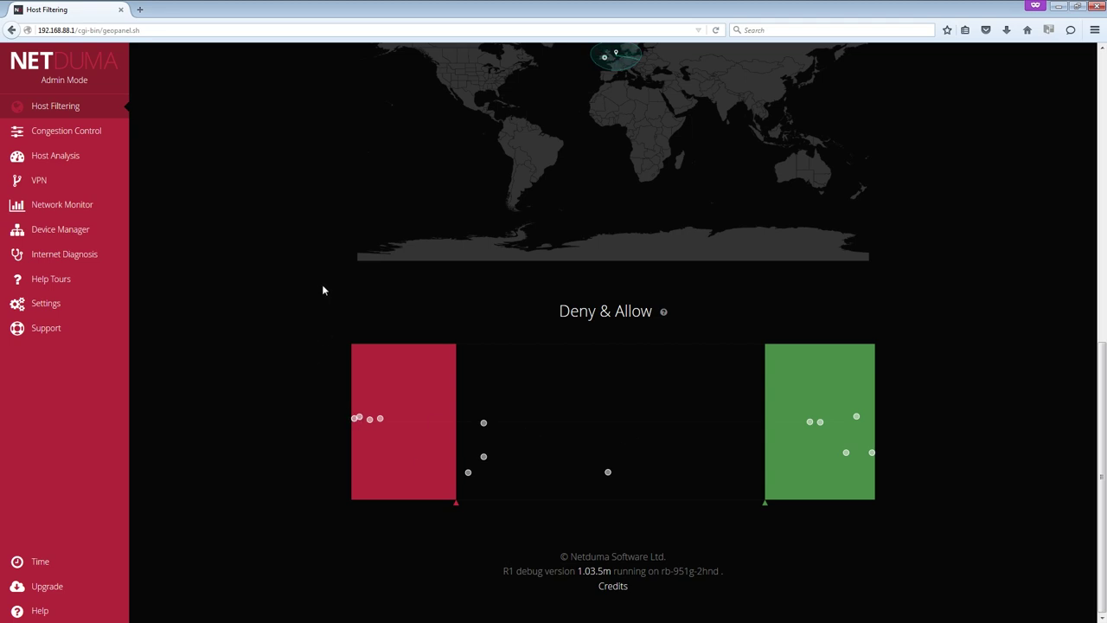
{"action": "scroll", "coordinate": [321, 289], "scroll_direction": "up", "scroll_amount": 3}
{"action": "scroll", "coordinate": [323, 289], "scroll_direction": "up", "scroll_amount": 3}
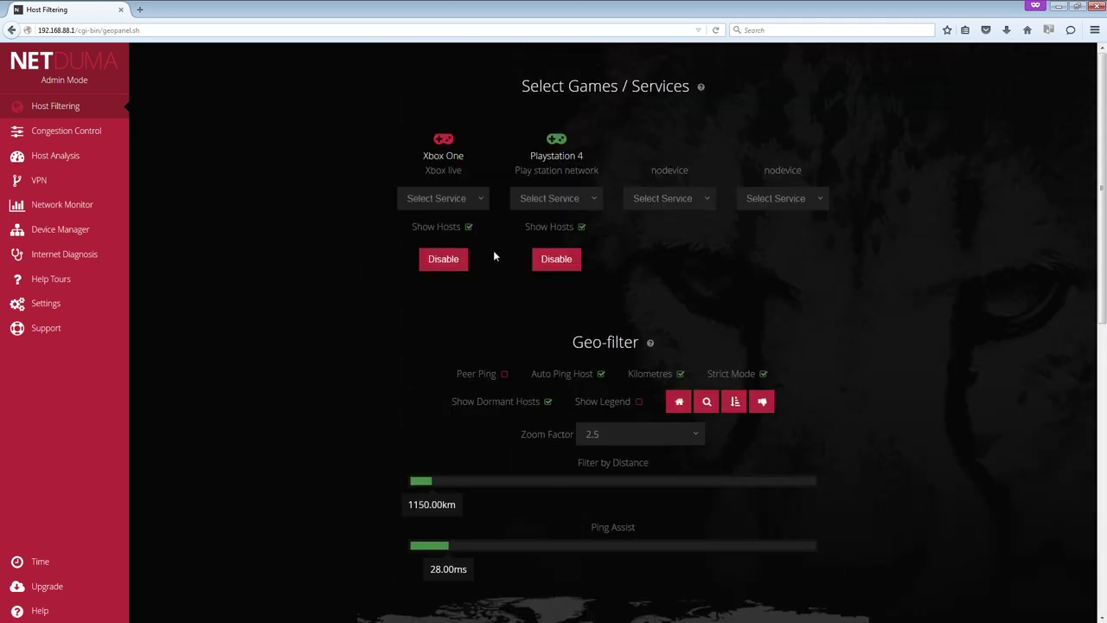
{"action": "left_click", "coordinate": [458, 259]}
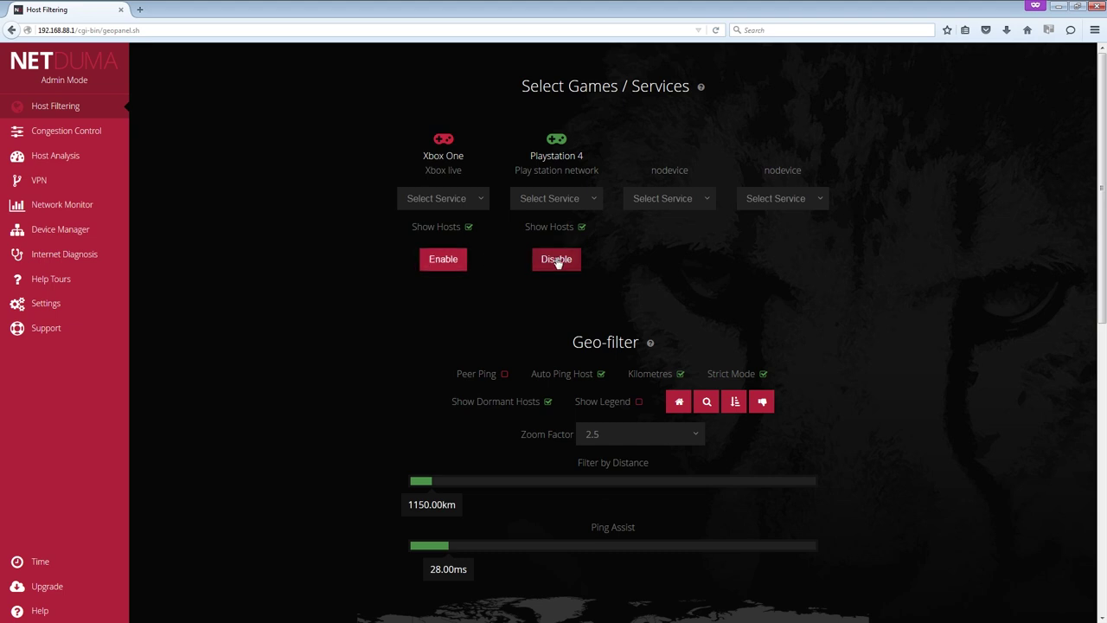
{"action": "left_click", "coordinate": [557, 258]}
{"action": "scroll", "coordinate": [354, 336], "scroll_direction": "down", "scroll_amount": 3}
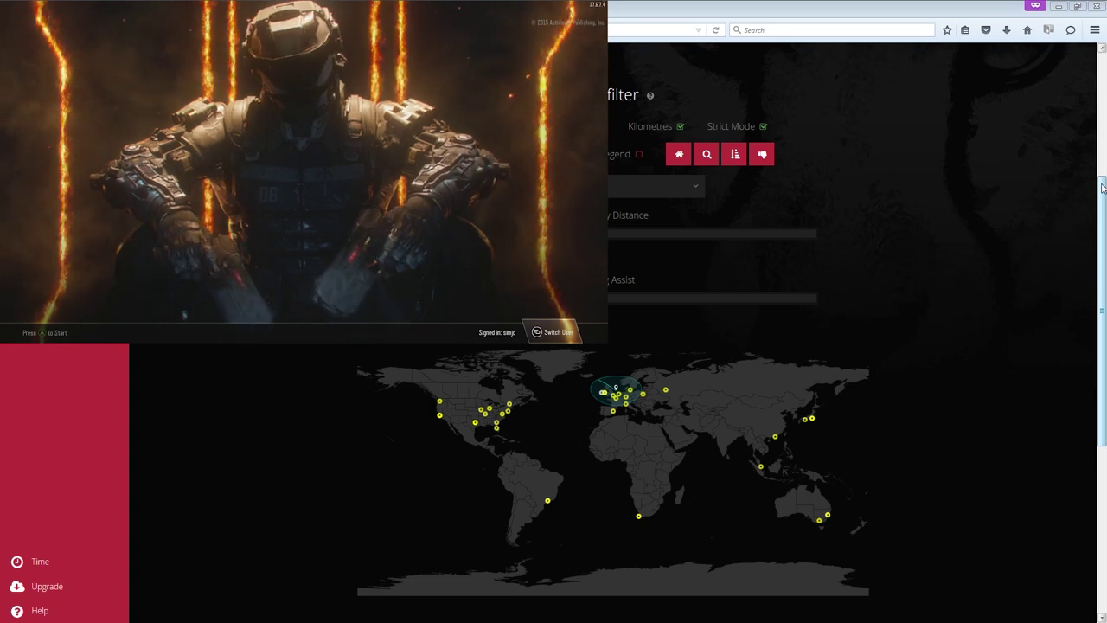
{"action": "scroll", "coordinate": [506, 202], "scroll_direction": "up", "scroll_amount": 4}
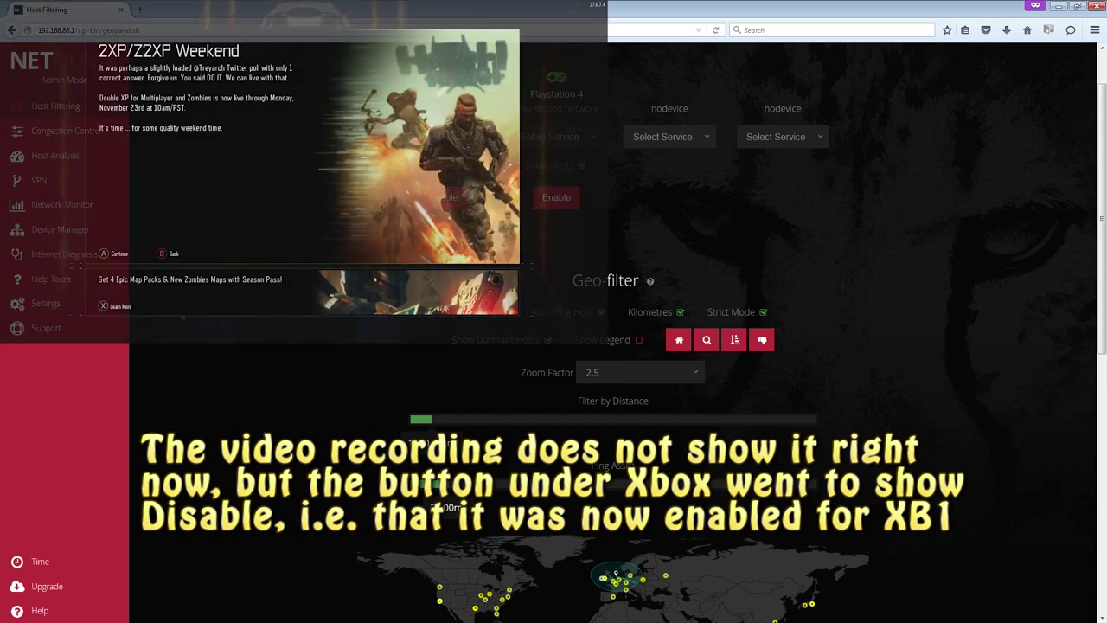
{"action": "scroll", "coordinate": [1101, 267], "scroll_direction": "down", "scroll_amount": 4}
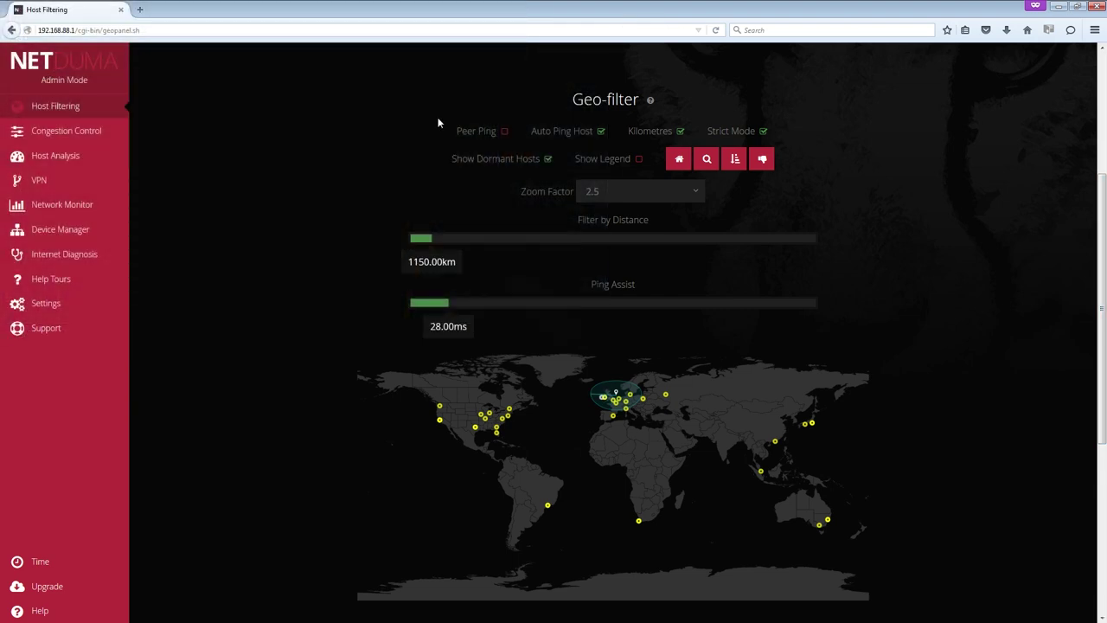
- Enable Peer Ping in the Geo-filter, then scroll to check the Peer Pings graph and Xbox filter
{"action": "left_click", "coordinate": [504, 132]}
{"action": "left_click_drag", "start_coordinate": [1103, 226], "coordinate": [1061, 388]}
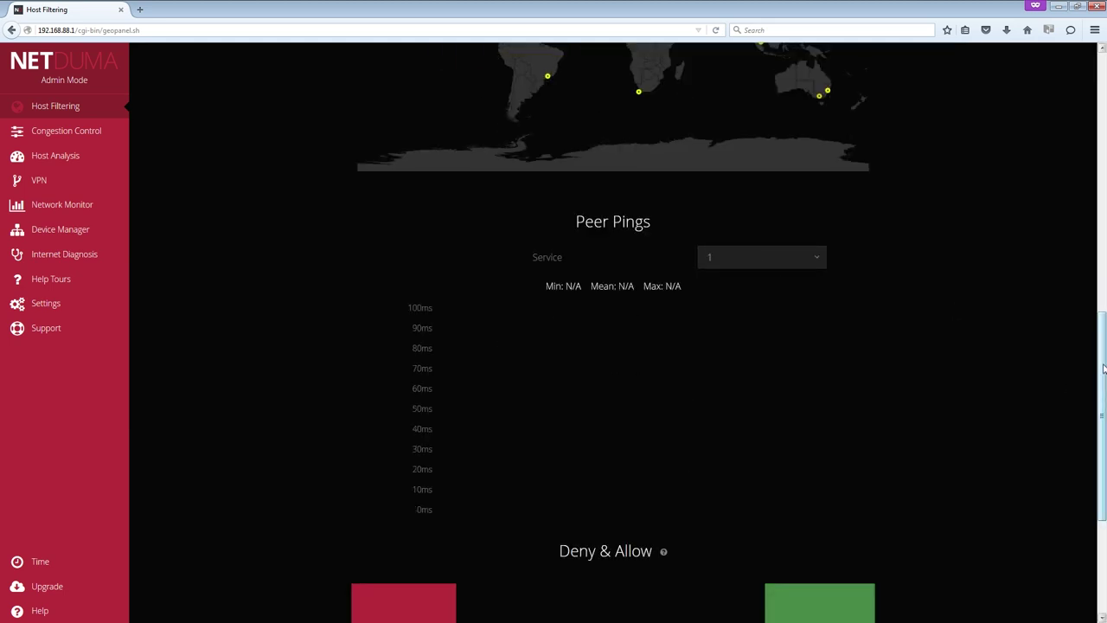
{"action": "left_click_drag", "start_coordinate": [1103, 369], "coordinate": [1103, 205]}
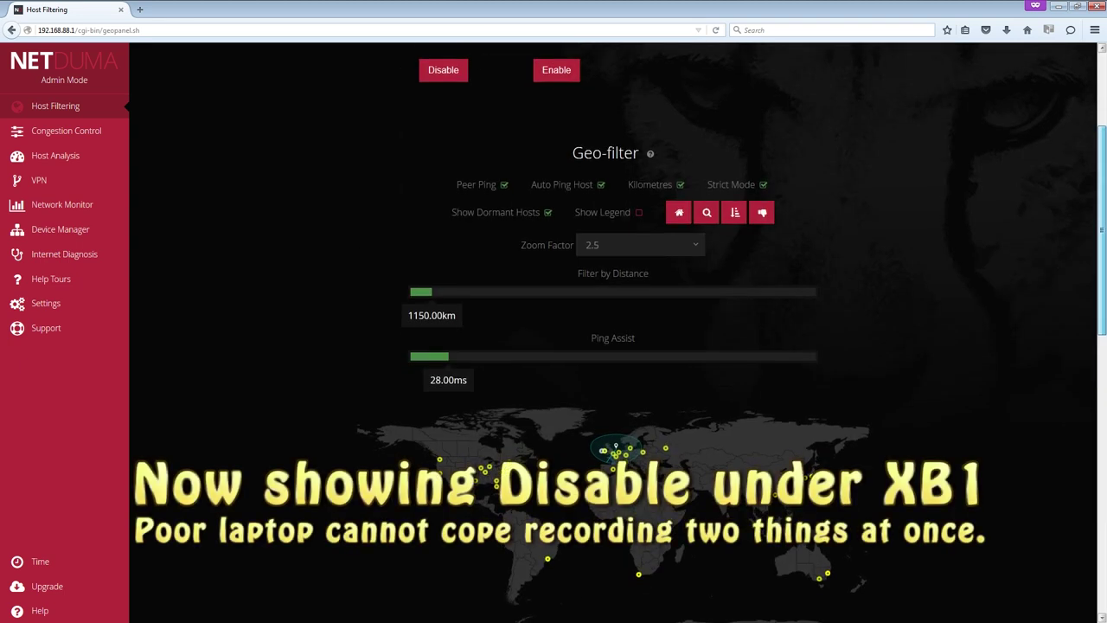
{"action": "scroll", "coordinate": [604, 426], "scroll_direction": "down", "scroll_amount": 1}
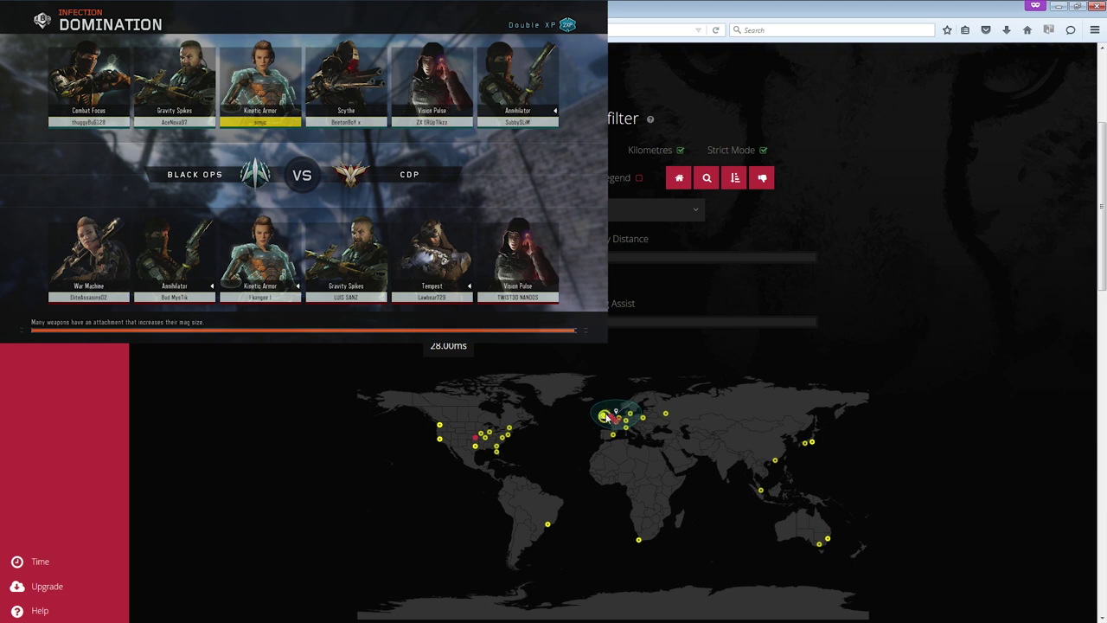
- Zoom the Geo-filter map onto the match hosts and scroll down to the 549km Host Descriptor
{"action": "left_click", "coordinate": [707, 180]}
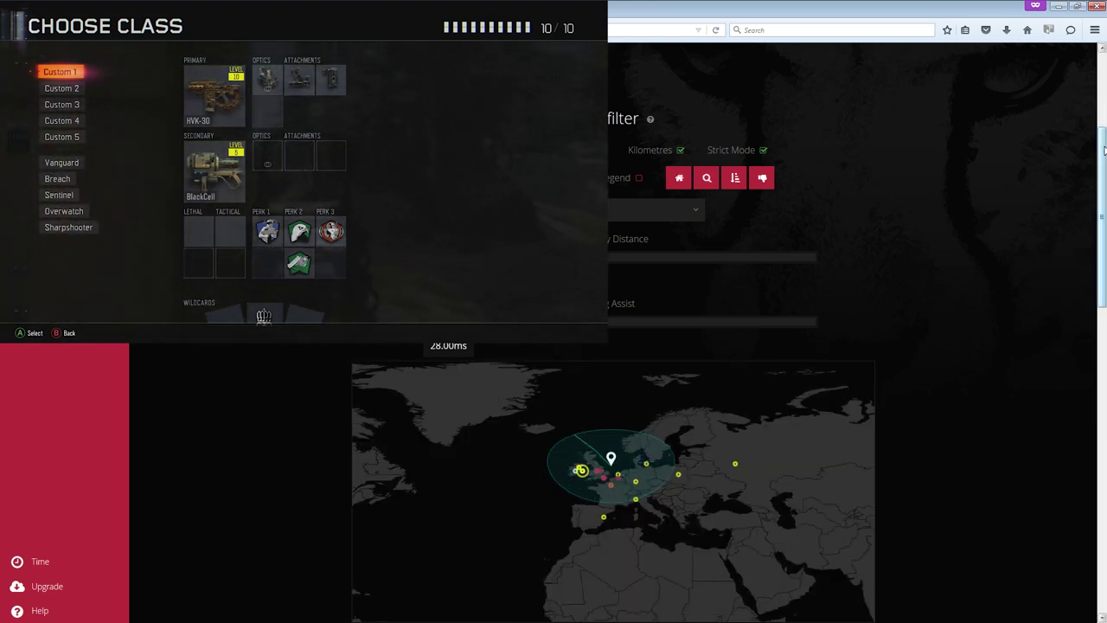
{"action": "left_click_drag", "start_coordinate": [1104, 150], "coordinate": [1104, 375]}
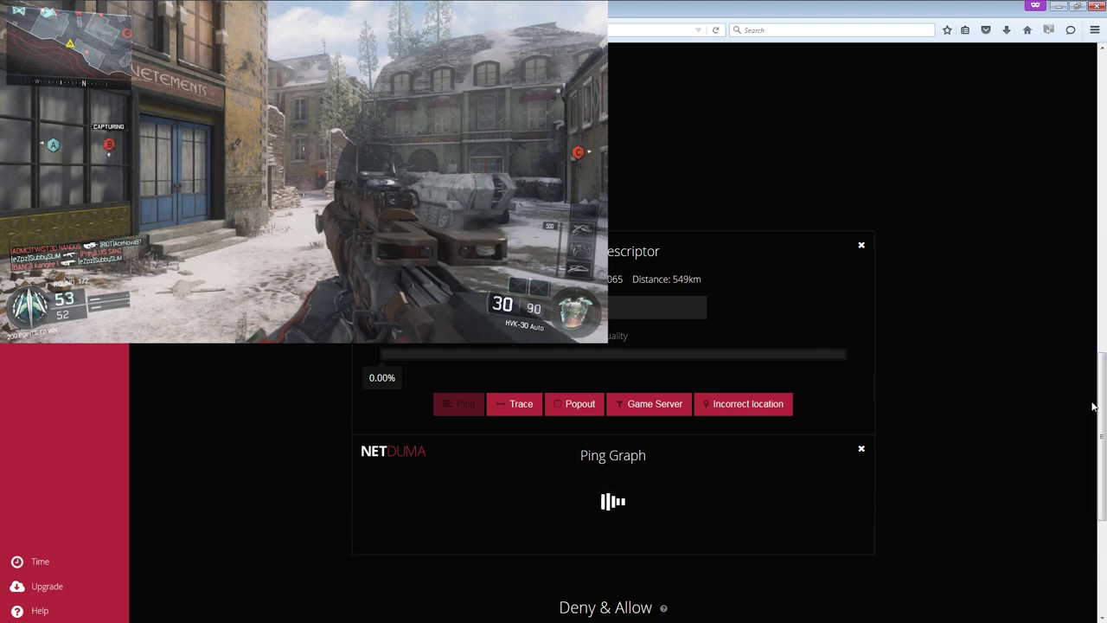
- View the seven Peer Pings bars (min 10.02, mean 27.73, max 45.71 ms), then return to Geo-filter controls
{"action": "scroll", "coordinate": [1093, 405], "scroll_direction": "up", "scroll_amount": 3}
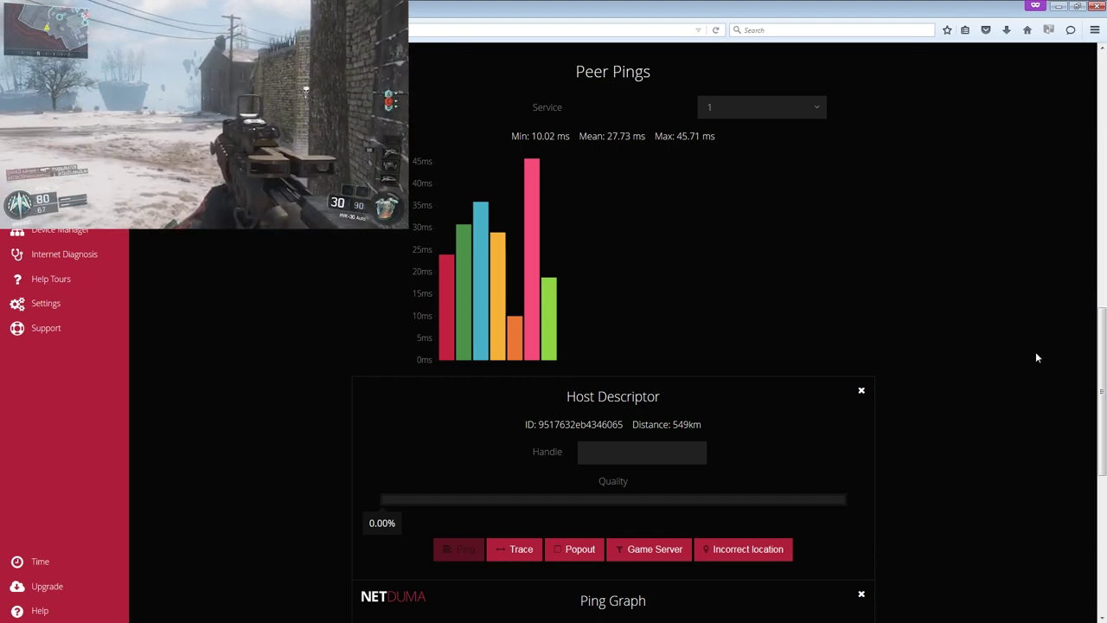
{"action": "mouse_move", "coordinate": [1096, 326]}
{"action": "left_mouse_down"}
{"action": "mouse_move", "coordinate": [1096, 390]}
{"action": "mouse_move", "coordinate": [1096, 328]}
{"action": "left_mouse_up"}
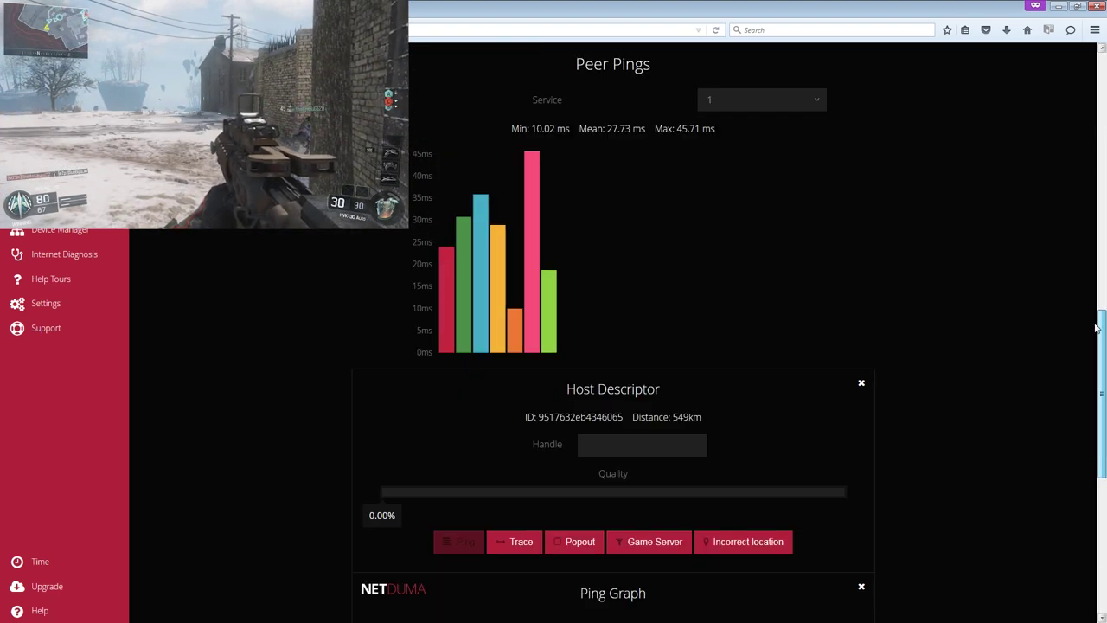
{"action": "scroll", "coordinate": [1089, 284], "scroll_direction": "up", "scroll_amount": 4}
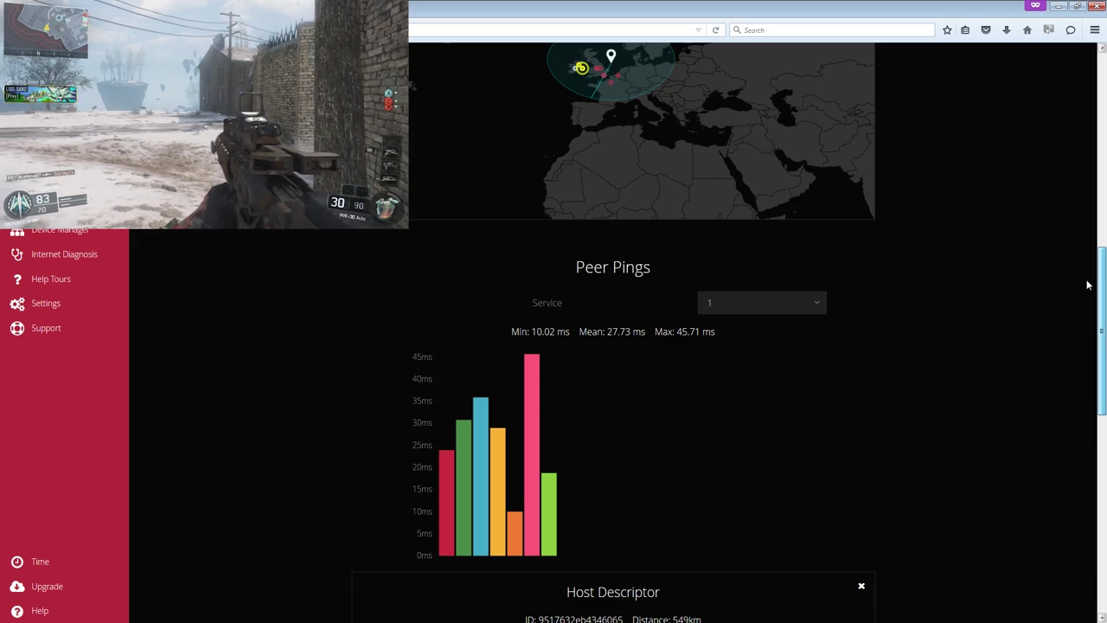
{"action": "left_click_drag", "start_coordinate": [1100, 285], "coordinate": [1100, 176]}
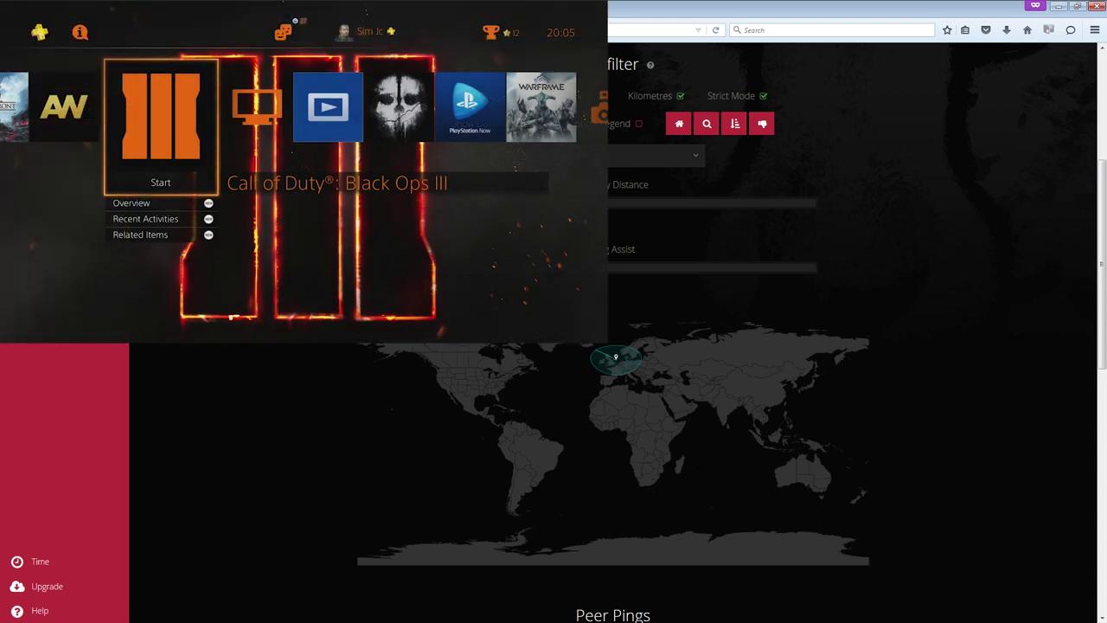
- Review the Host Filtering settings: 1150km distance, 28ms ping assist, Strict Mode on
{"action": "scroll", "coordinate": [1103, 123], "scroll_direction": "up", "scroll_amount": 3}
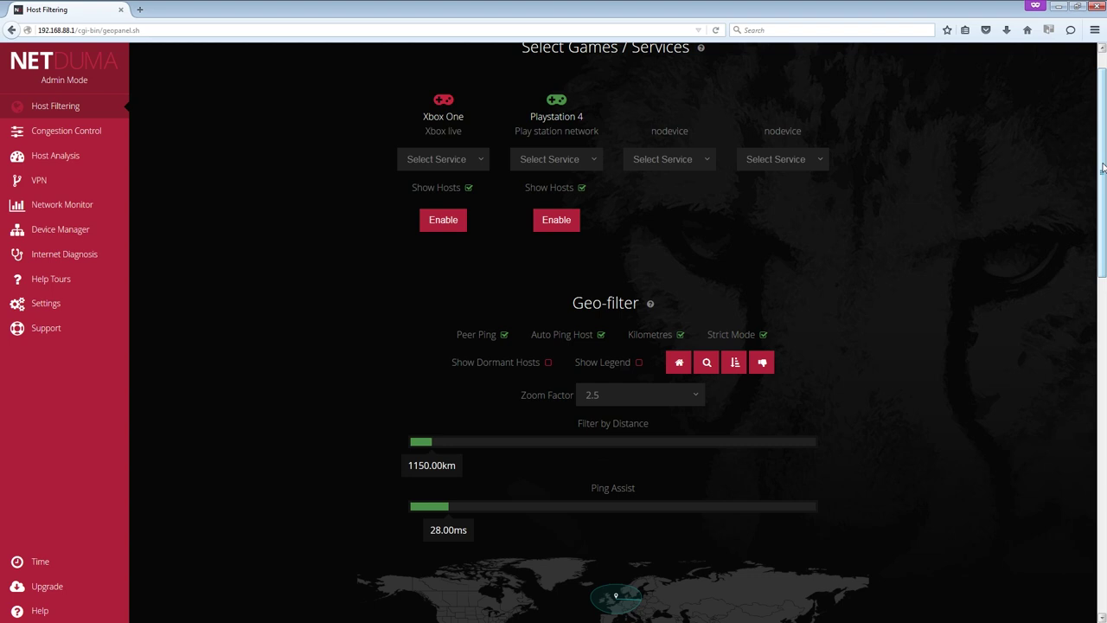
{"action": "left_click_drag", "start_coordinate": [1102, 167], "coordinate": [1096, 251]}
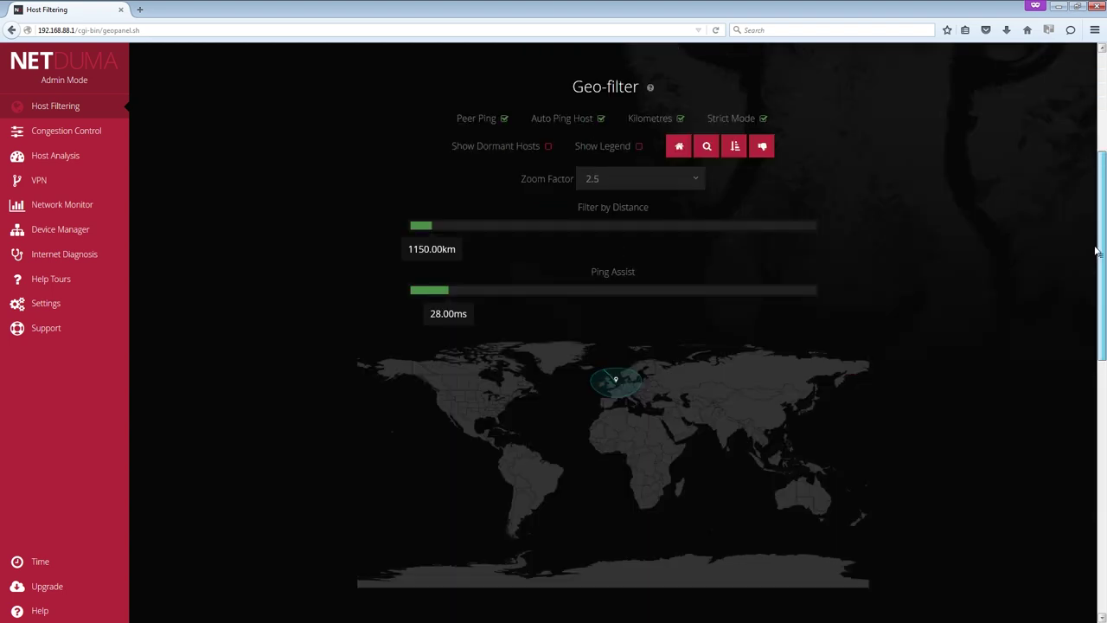
{"action": "mouse_move", "coordinate": [1096, 251]}
{"action": "left_mouse_down"}
{"action": "mouse_move", "coordinate": [1100, 395]}
{"action": "mouse_move", "coordinate": [1079, 177]}
{"action": "left_mouse_up"}
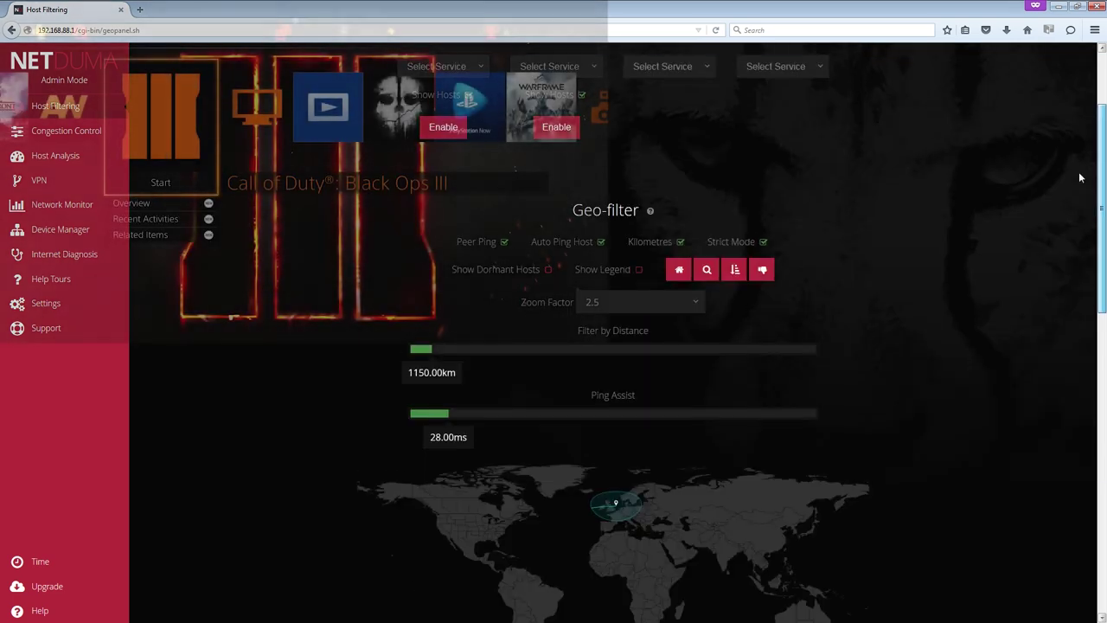
{"action": "scroll", "coordinate": [1078, 173], "scroll_direction": "down", "scroll_amount": 3}
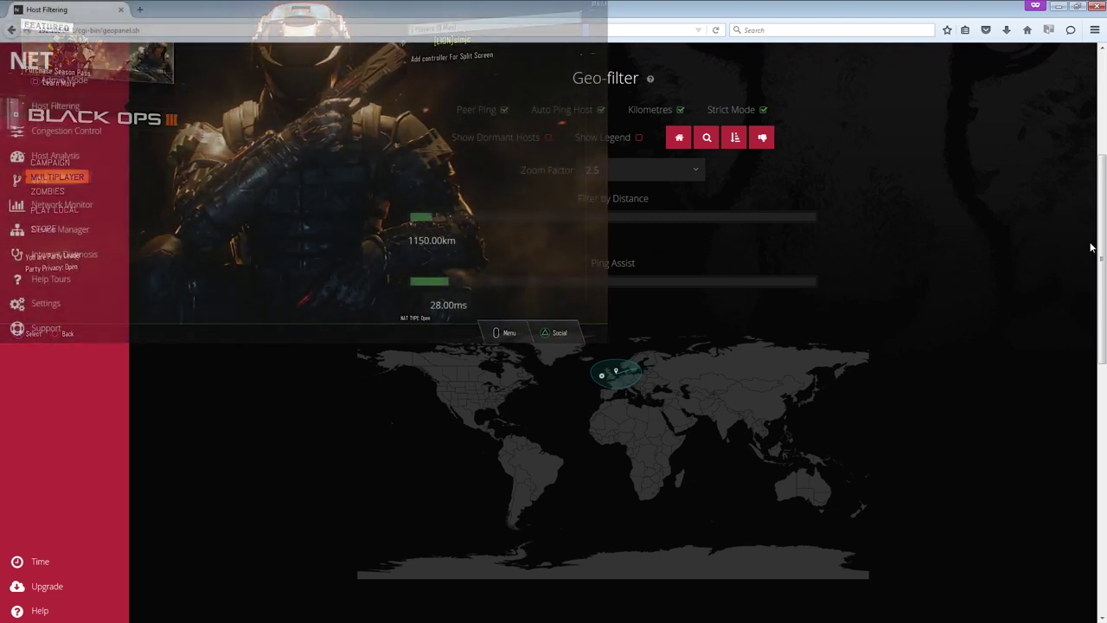
- Enable host filtering for the Playstation 4 at the top of the Host Filtering page
{"action": "left_click_drag", "start_coordinate": [1091, 246], "coordinate": [1090, 138]}
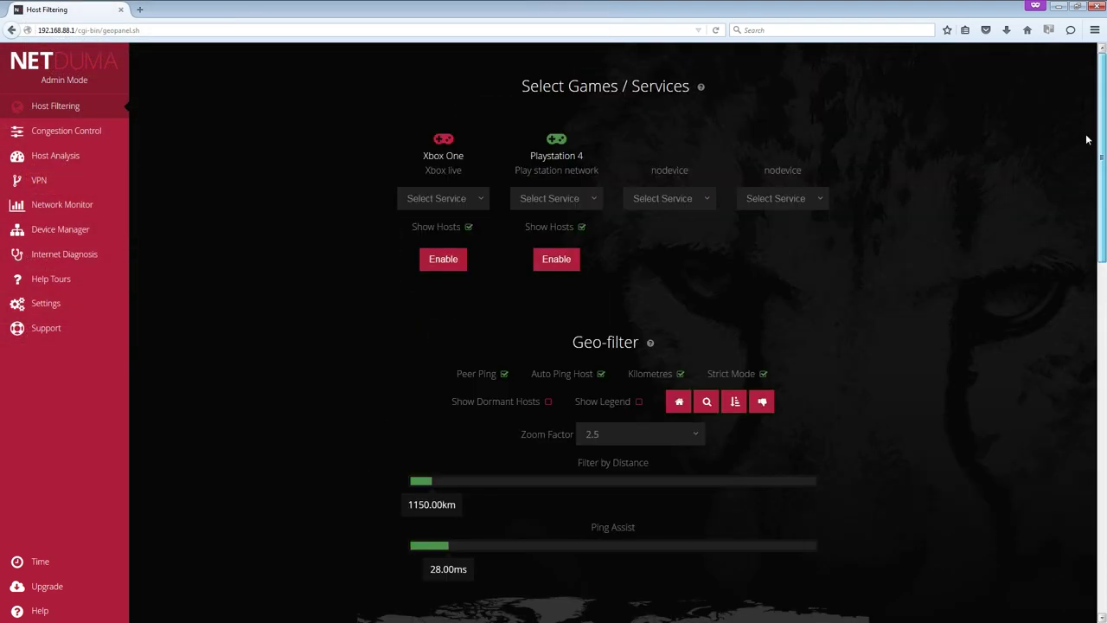
{"action": "left_click", "coordinate": [550, 262]}
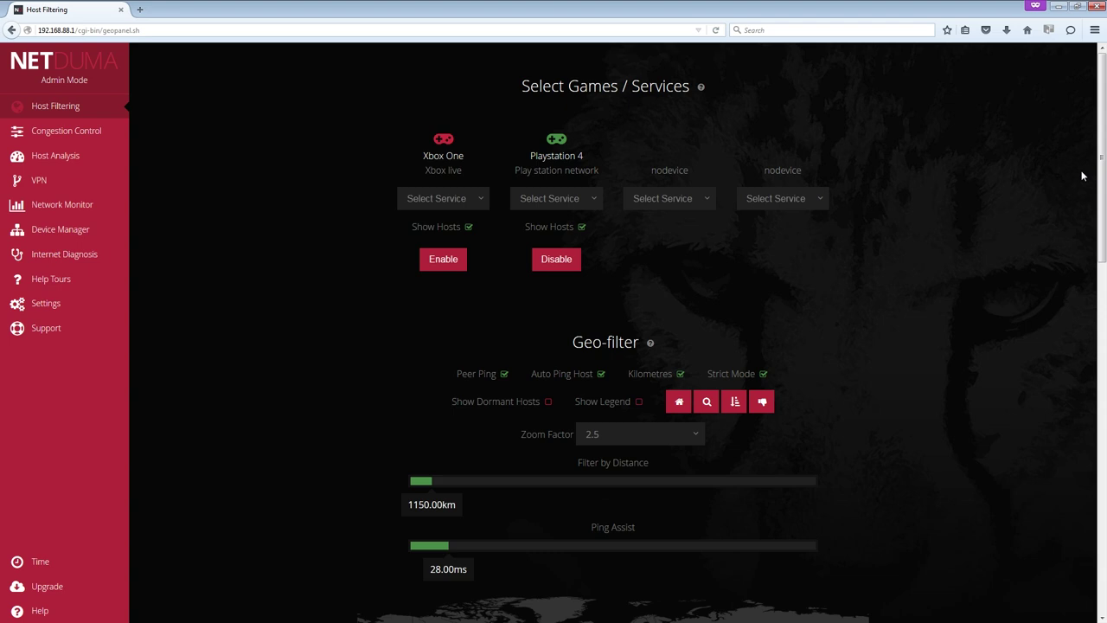
{"action": "left_click_drag", "start_coordinate": [1102, 157], "coordinate": [1102, 163]}
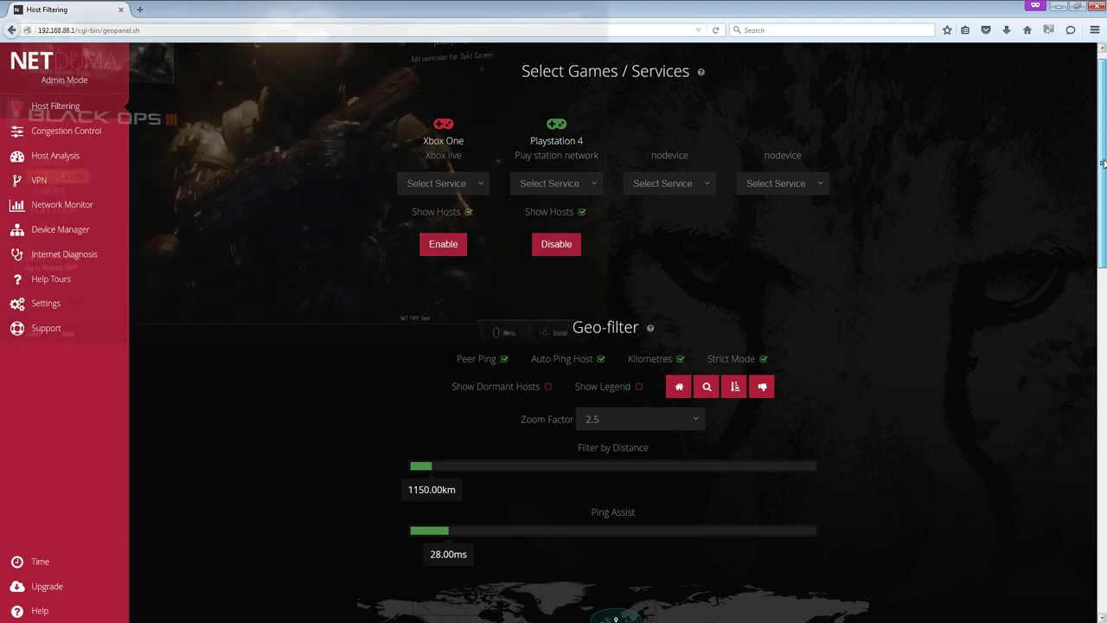
{"action": "left_click_drag", "start_coordinate": [1103, 163], "coordinate": [1103, 268]}
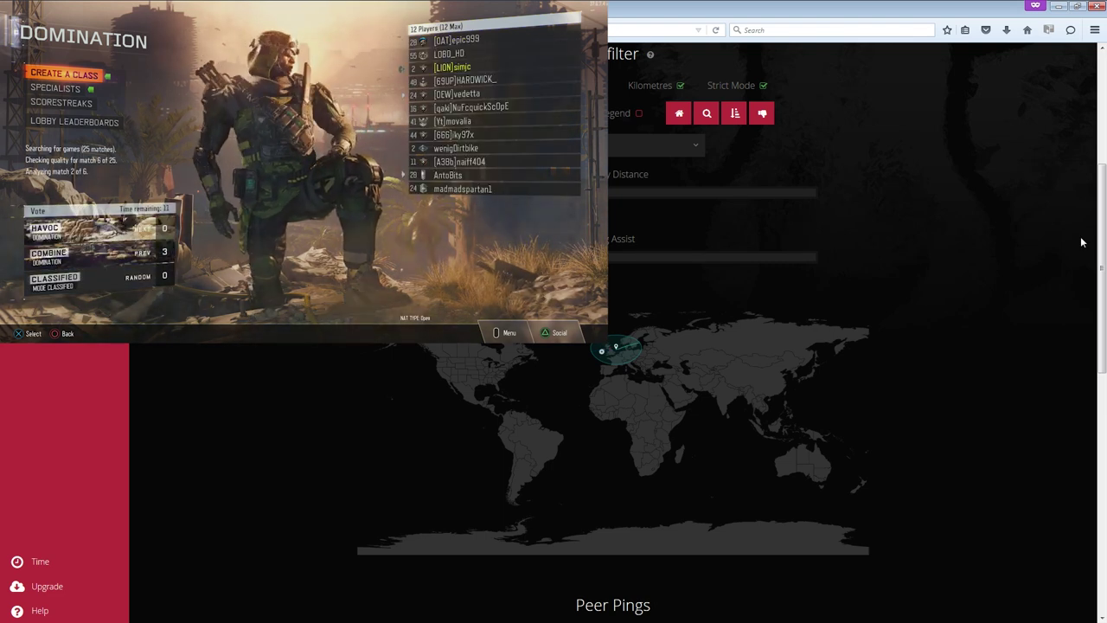
- Scroll the Host Filtering page to watch a European host marker appear on the Geo-filter map
{"action": "scroll", "coordinate": [1103, 180], "scroll_direction": "up", "scroll_amount": 3}
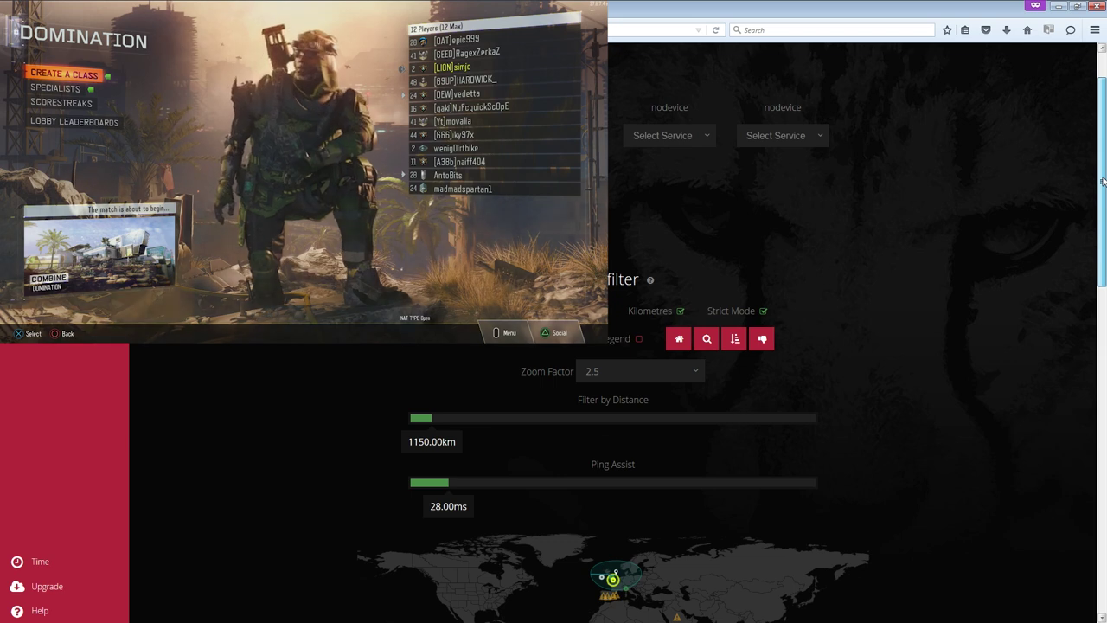
{"action": "scroll", "coordinate": [609, 371], "scroll_direction": "down", "scroll_amount": 3}
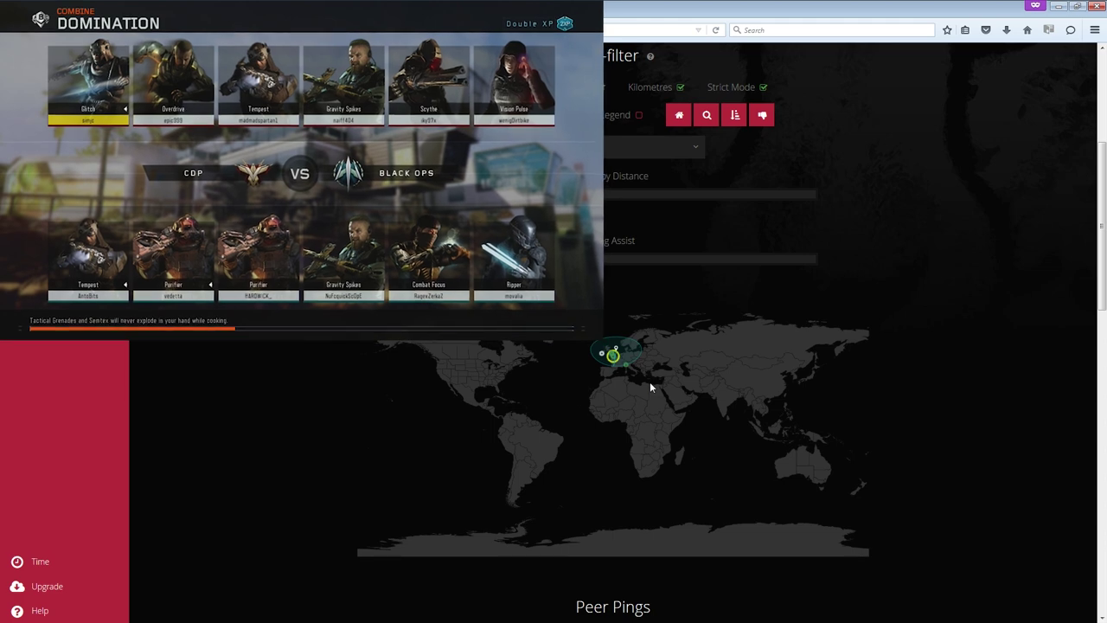
- Scroll down to Peer Pings and watch the bars fill in as players join
{"action": "scroll", "coordinate": [1100, 271], "scroll_direction": "down", "scroll_amount": 3}
{"action": "scroll", "coordinate": [1101, 271], "scroll_direction": "down", "scroll_amount": 1}
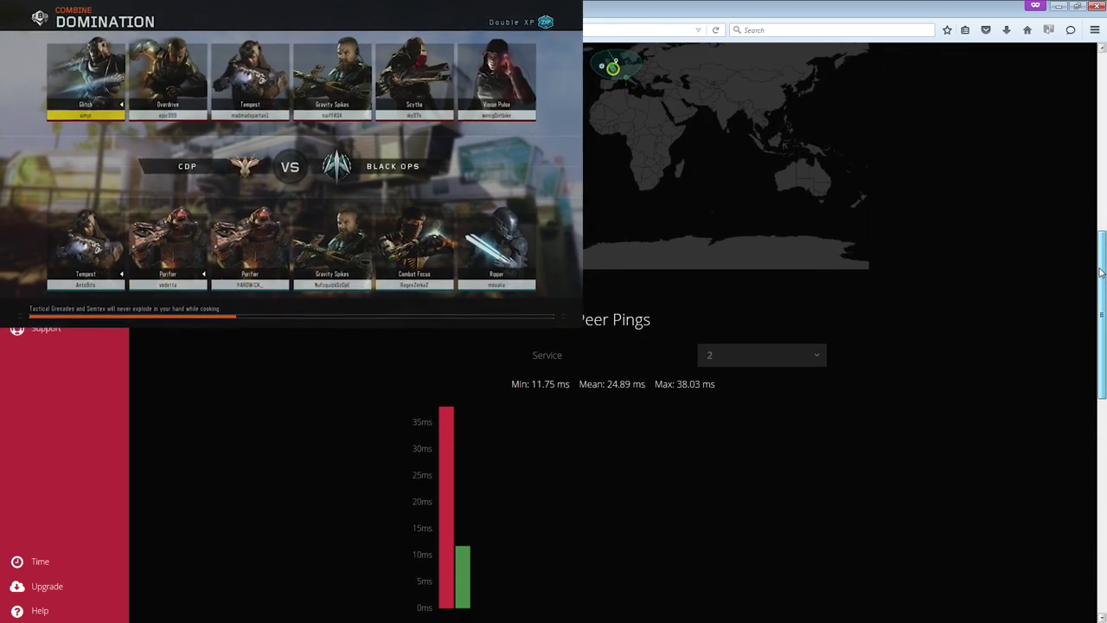
{"action": "left_click_drag", "start_coordinate": [1101, 275], "coordinate": [1101, 269]}
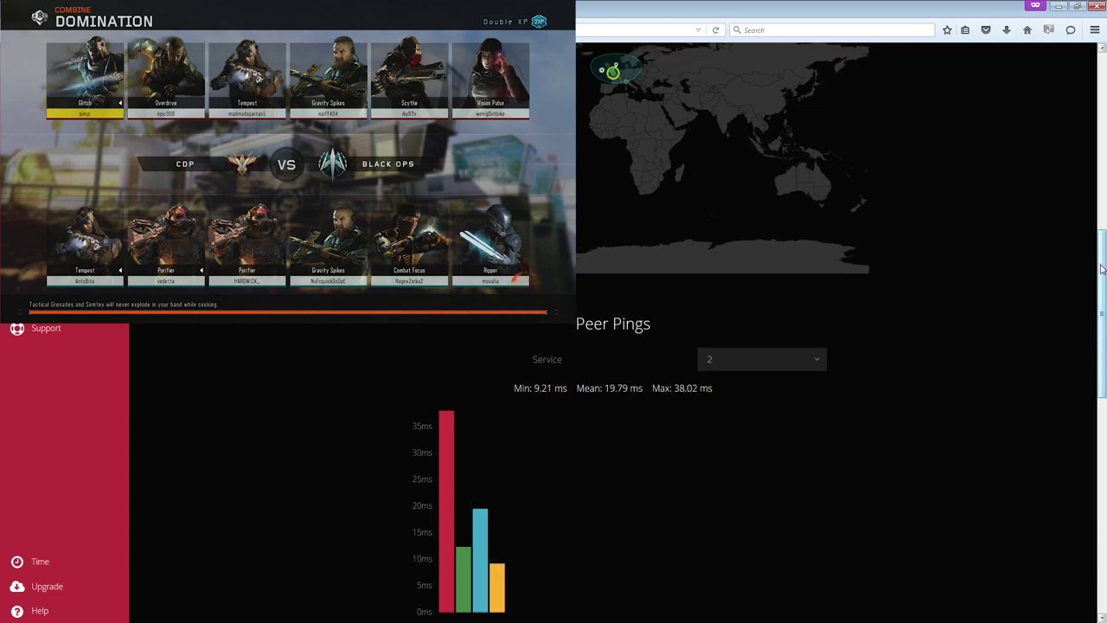